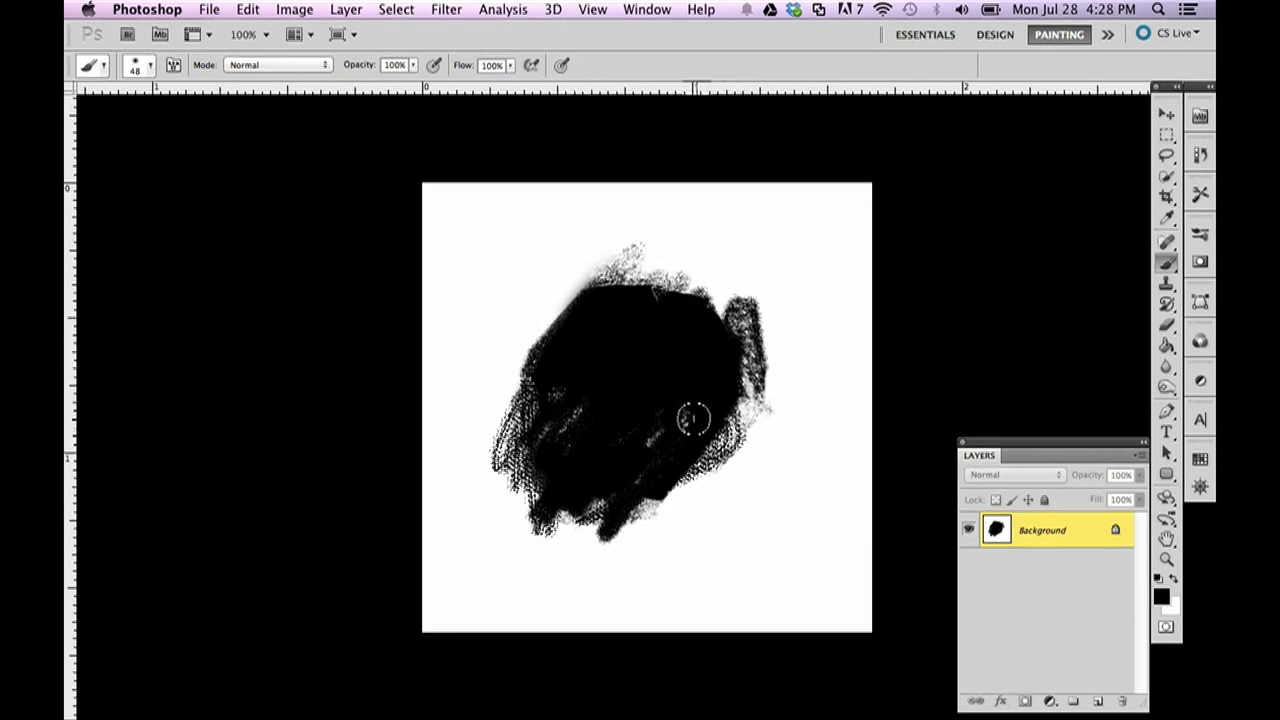
# Step: Define the painted black blob as a new brush preset named "idk"
pyautogui.moveTo(723, 409); pyautogui.dragTo(733, 455)
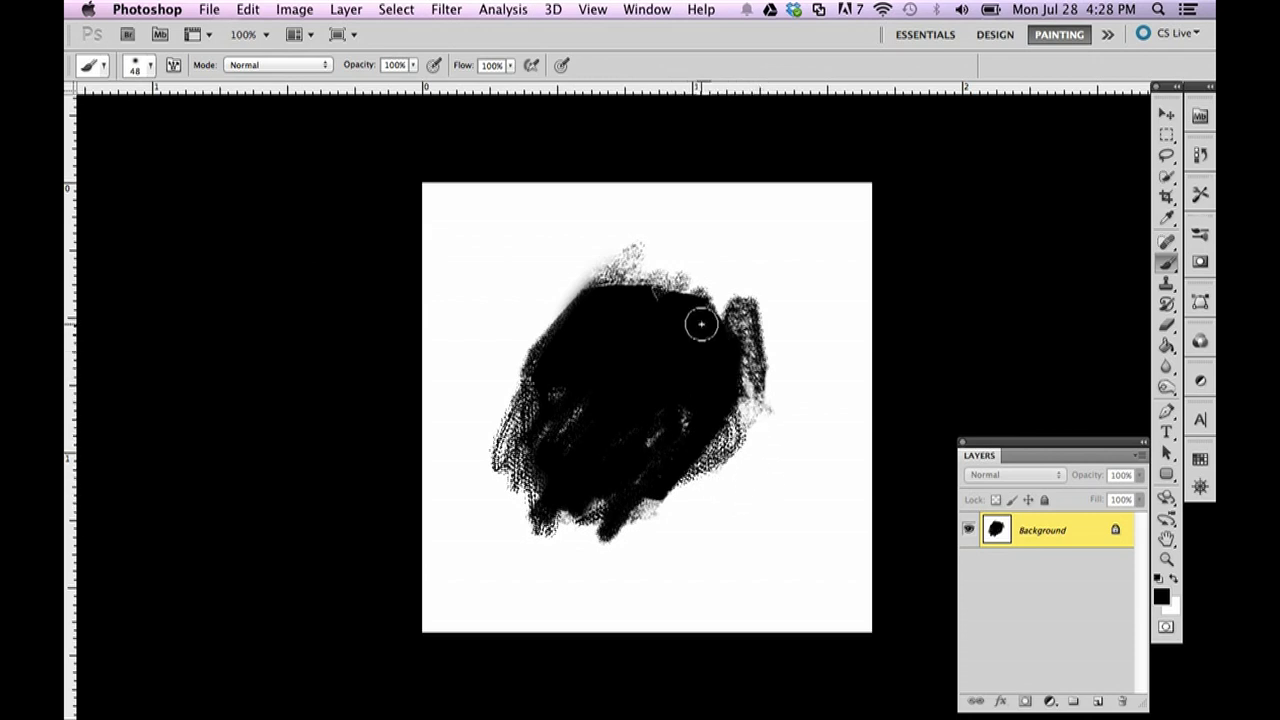
pyautogui.click(250, 9)
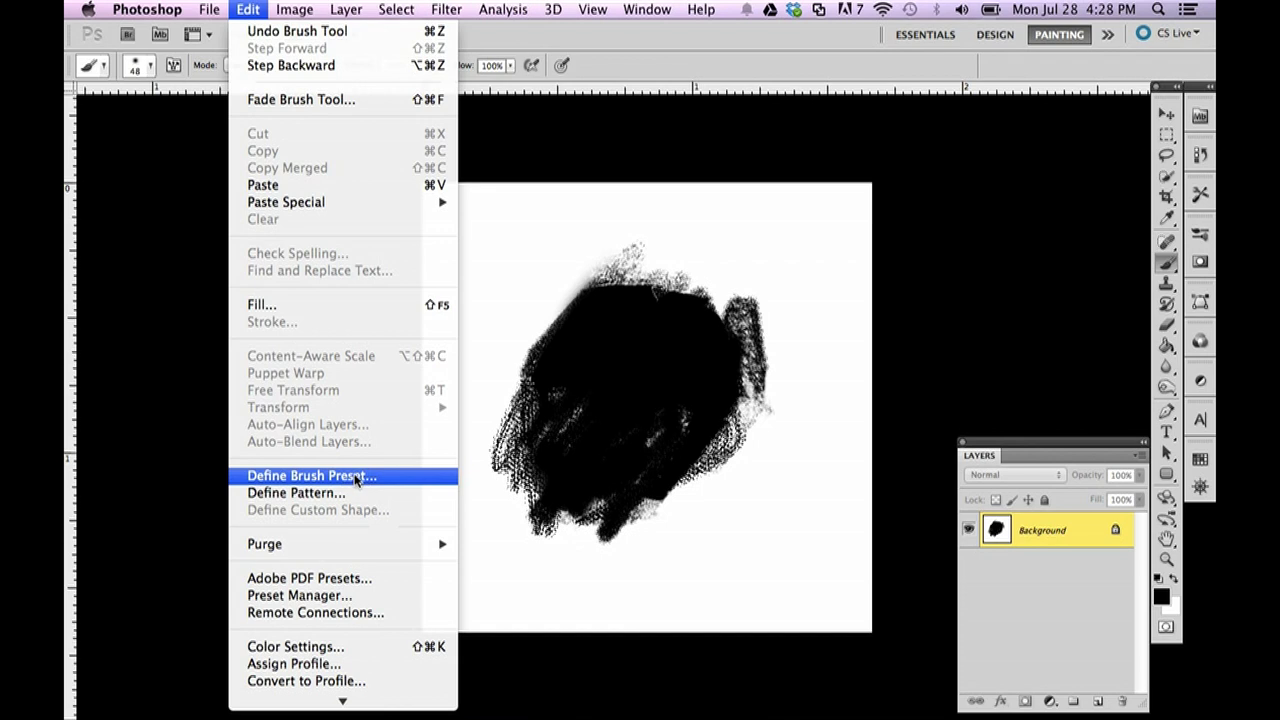
pyautogui.click(355, 478)
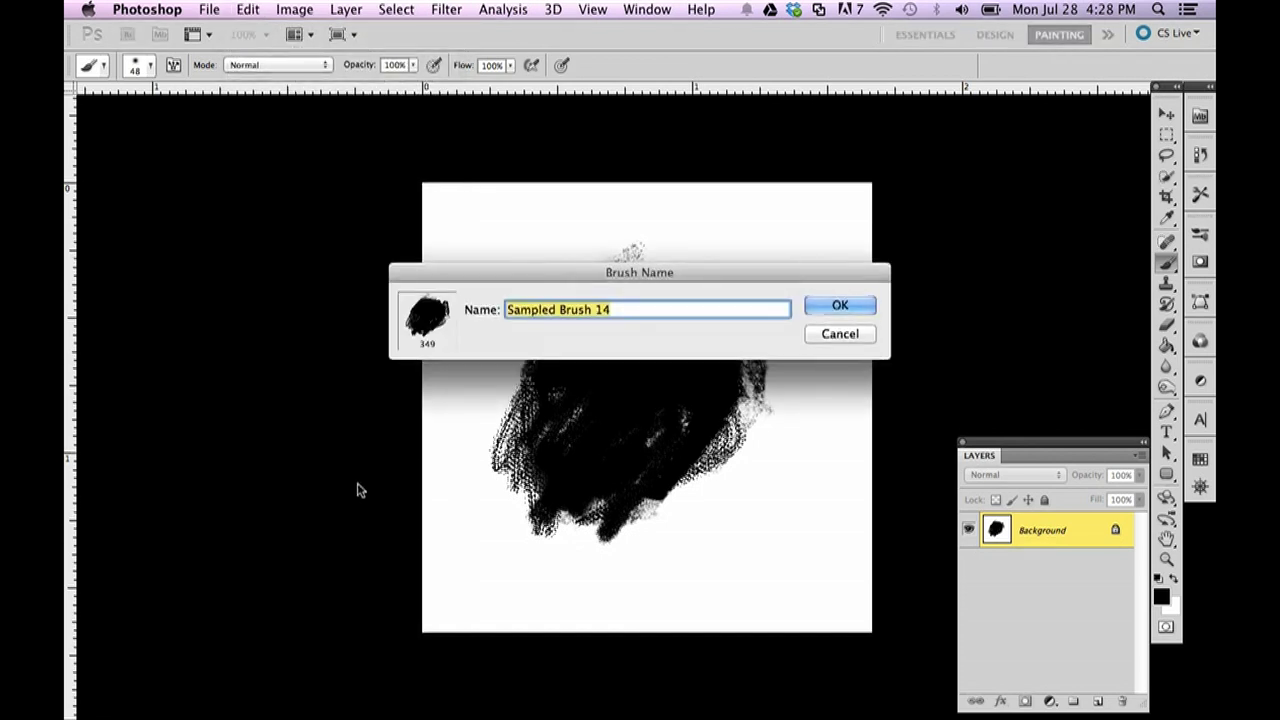
pyautogui.moveTo(625, 253)
pyautogui.mouseDown()
pyautogui.moveTo(580, 258)
pyautogui.moveTo(503, 204)
pyautogui.moveTo(771, 137)
pyautogui.moveTo(777, 149)
pyautogui.mouseUp()
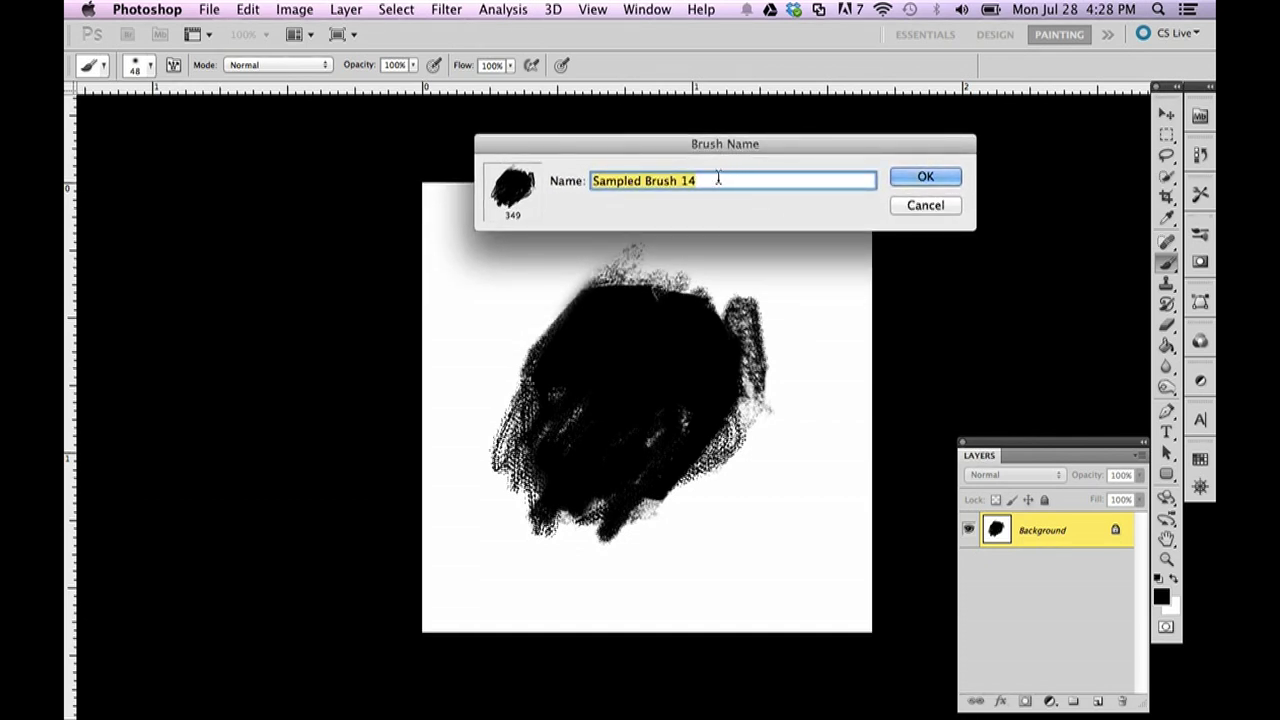
pyautogui.write('idk')
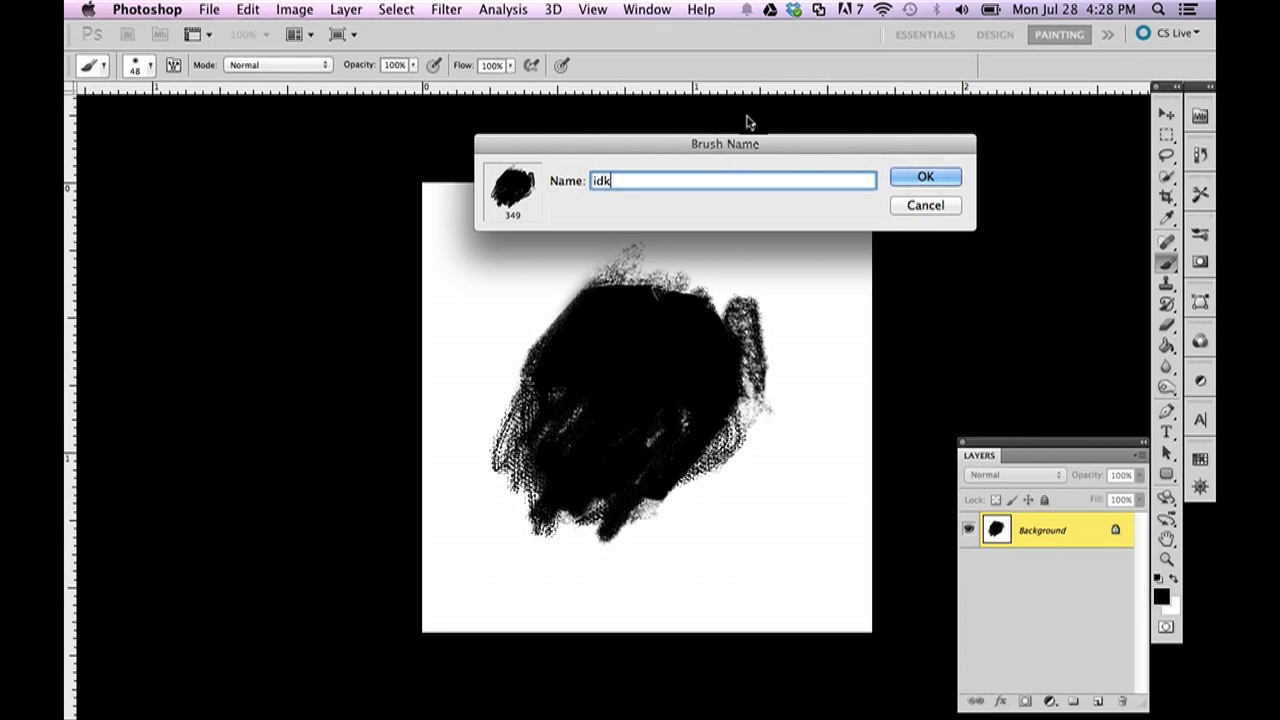
pyautogui.moveTo(749, 142); pyautogui.dragTo(893, 151)
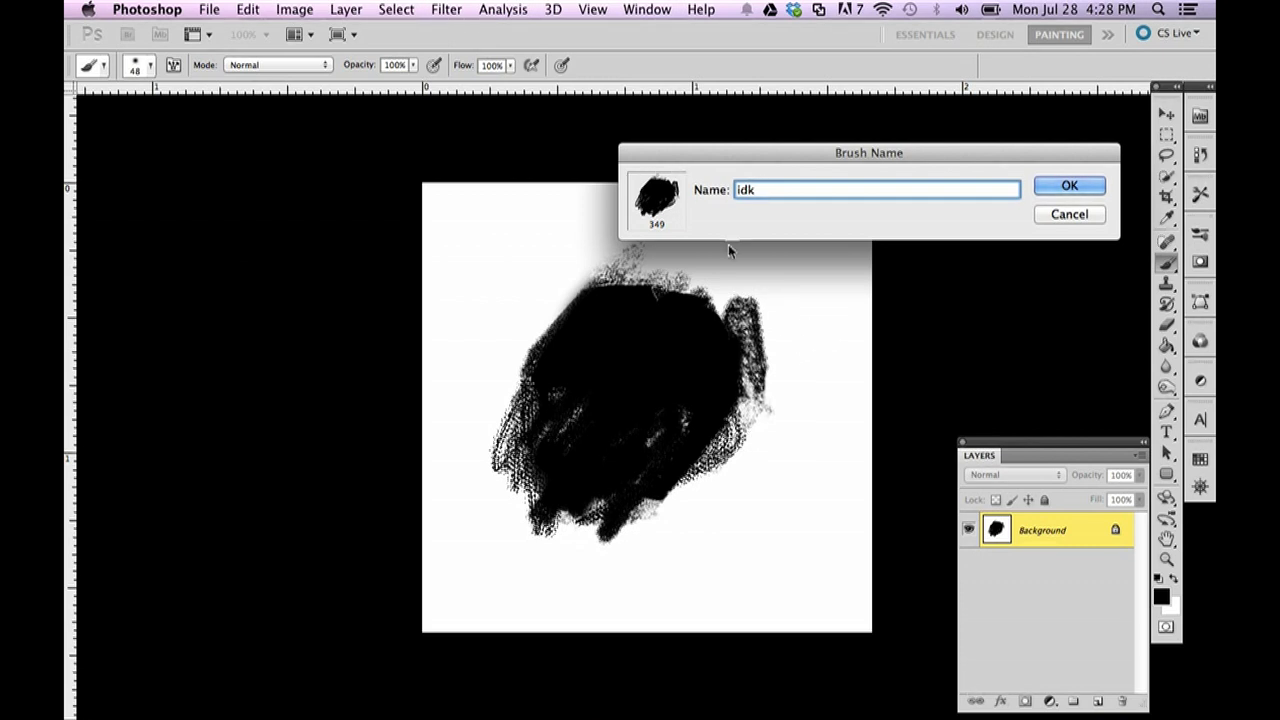
pyautogui.click(1077, 188)
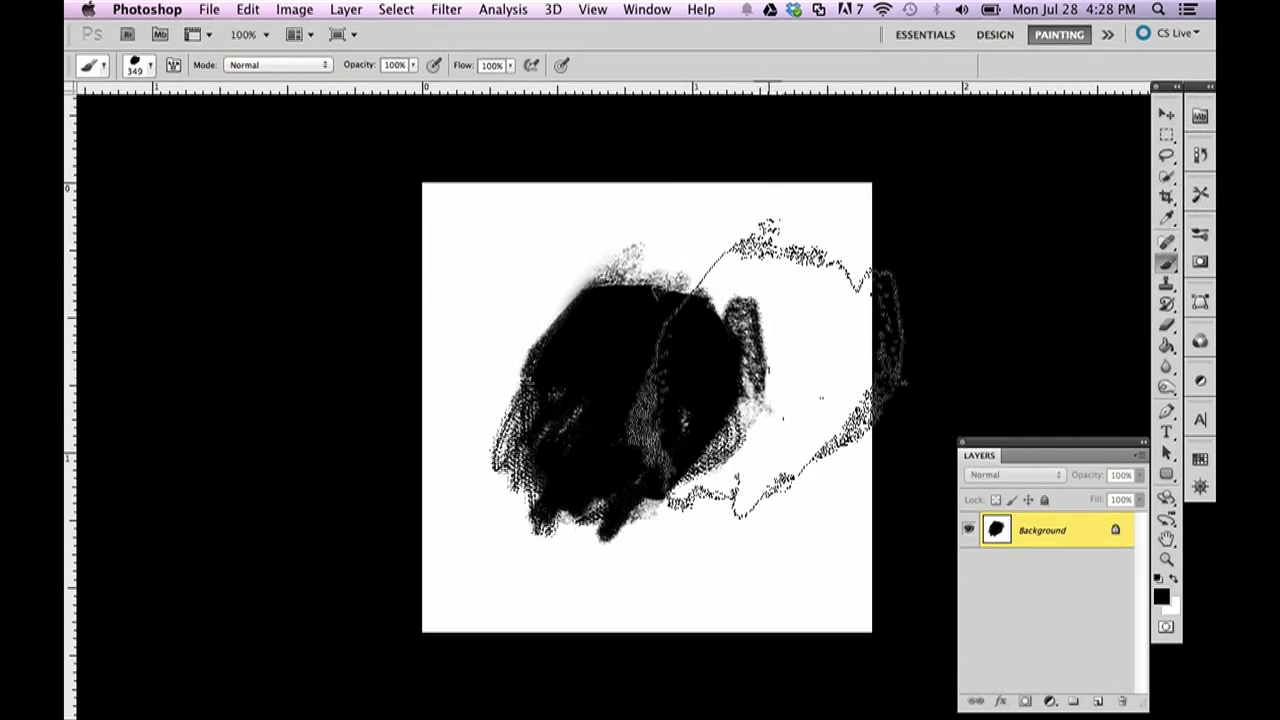
# Step: Paint over the whole black blob in white with the new brush and restore black as the foreground color
pyautogui.moveTo(737, 290)
pyautogui.mouseDown()
pyautogui.moveTo(705, 330)
pyautogui.moveTo(615, 375)
pyautogui.moveTo(660, 378)
pyautogui.moveTo(708, 434)
pyautogui.moveTo(720, 406)
pyautogui.moveTo(745, 420)
pyautogui.mouseUp()
pyautogui.click(1174, 579)
pyautogui.moveTo(820, 560)
pyautogui.mouseDown()
pyautogui.moveTo(520, 380)
pyautogui.moveTo(700, 250)
pyautogui.mouseUp()
pyautogui.click(1174, 579)
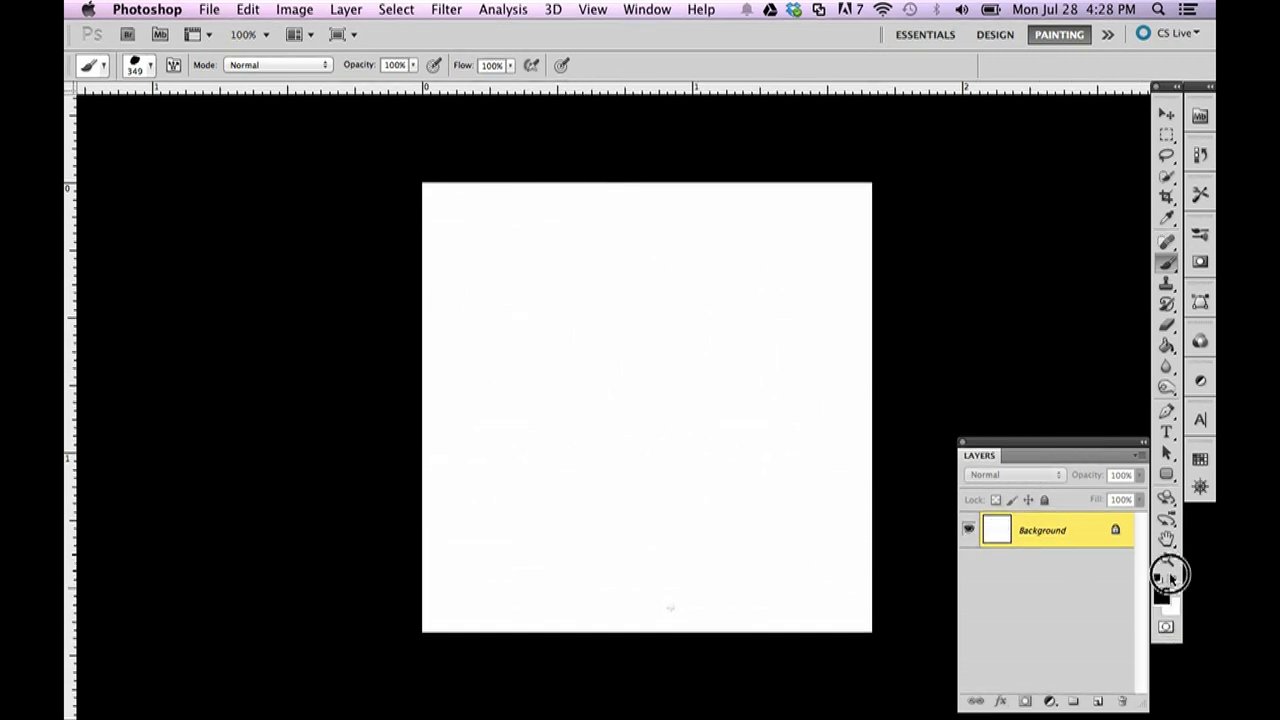
# Step: Test the new brush with a 93 px stroke across the canvas's upper edge and a 764 px stroke below it
pyautogui.click(150, 67)
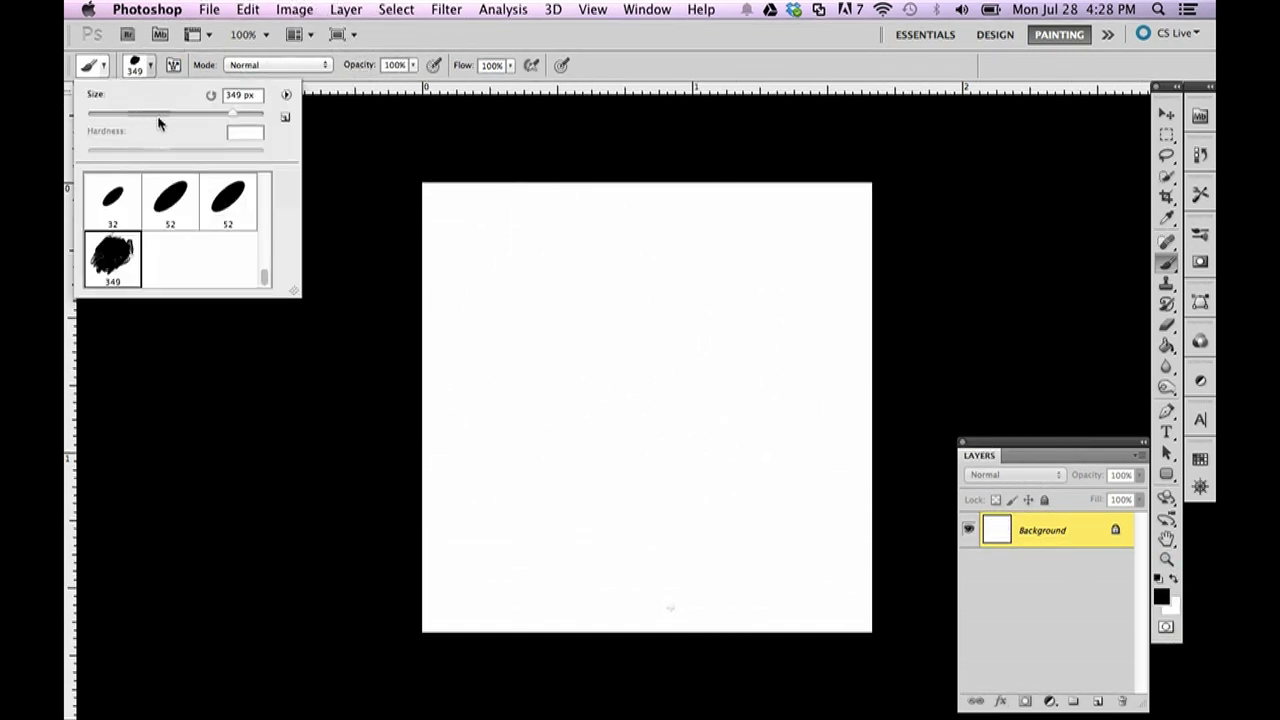
pyautogui.moveTo(171, 115); pyautogui.dragTo(168, 114)
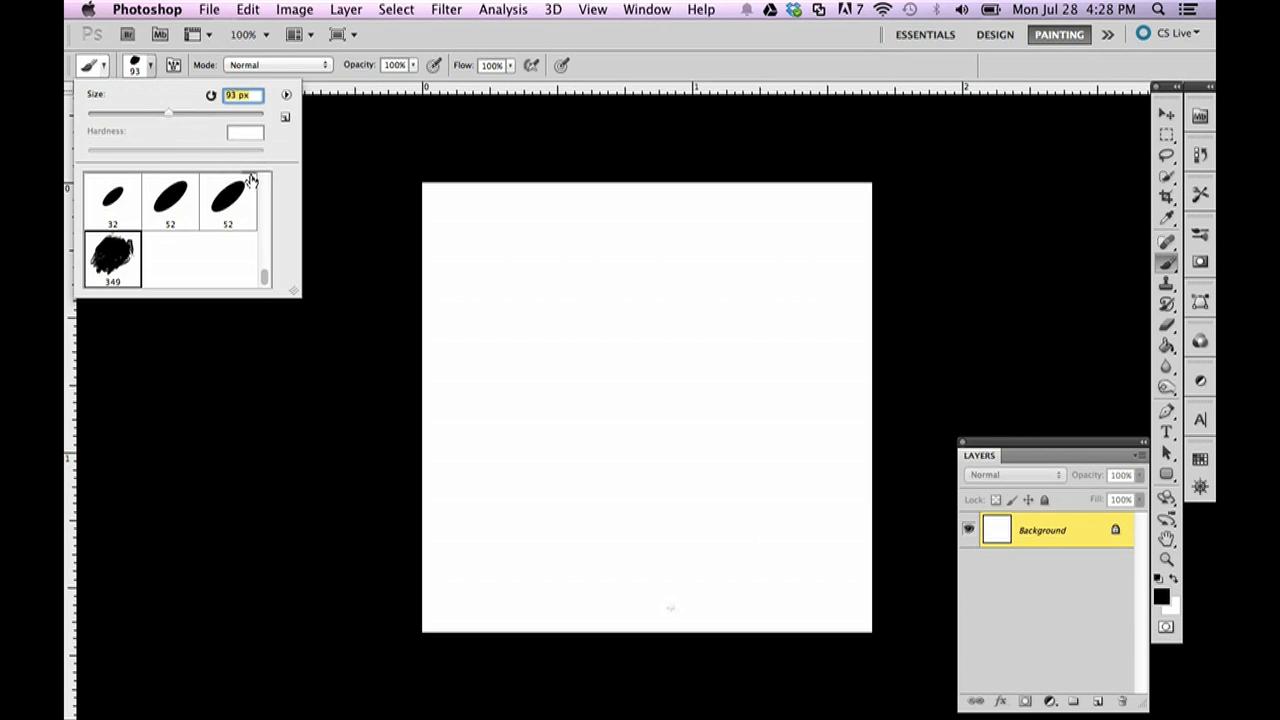
pyautogui.moveTo(466, 236)
pyautogui.mouseDown()
pyautogui.moveTo(587, 218)
pyautogui.moveTo(662, 240)
pyautogui.moveTo(809, 231)
pyautogui.mouseUp()
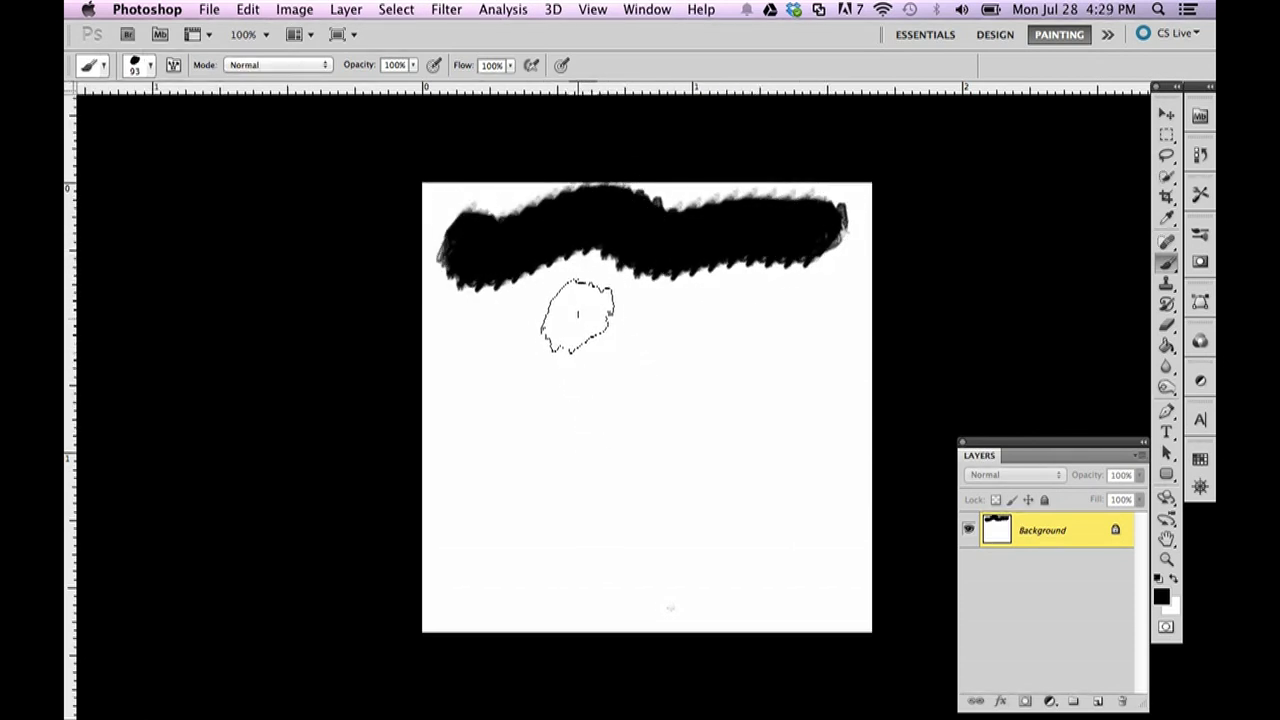
pyautogui.click(148, 66)
pyautogui.moveTo(168, 114)
pyautogui.mouseDown()
pyautogui.moveTo(263, 105)
pyautogui.moveTo(250, 115)
pyautogui.mouseUp()
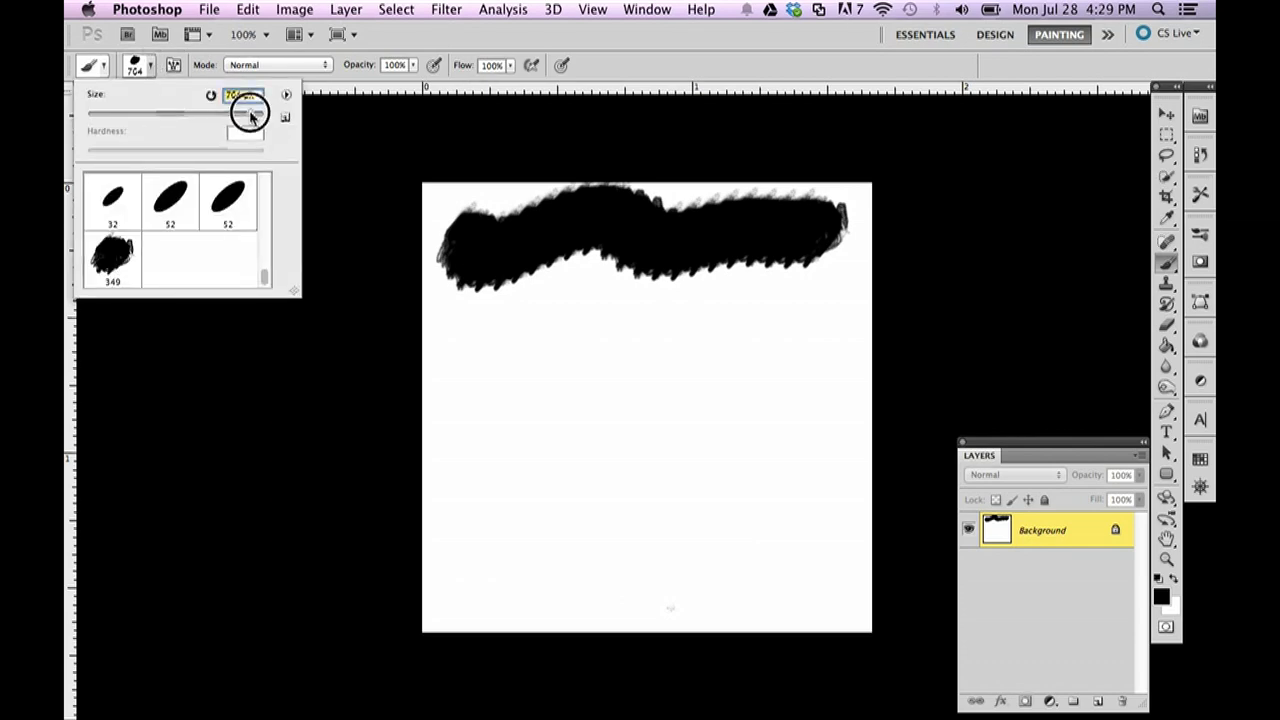
pyautogui.moveTo(829, 371)
pyautogui.mouseDown()
pyautogui.moveTo(771, 400)
pyautogui.moveTo(540, 410)
pyautogui.mouseUp()
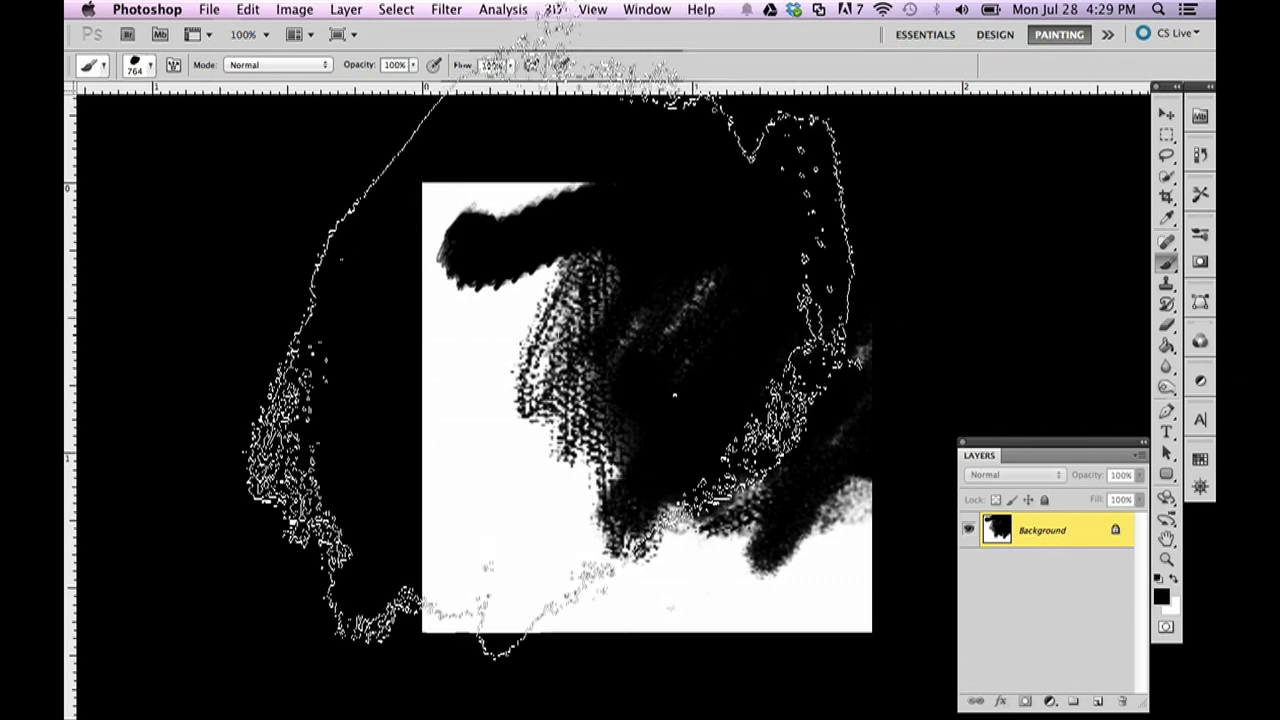
# Step: Set the brush size to 28 px and create a new blank white document with black as the foreground color
pyautogui.click(150, 66)
pyautogui.click(112, 114)
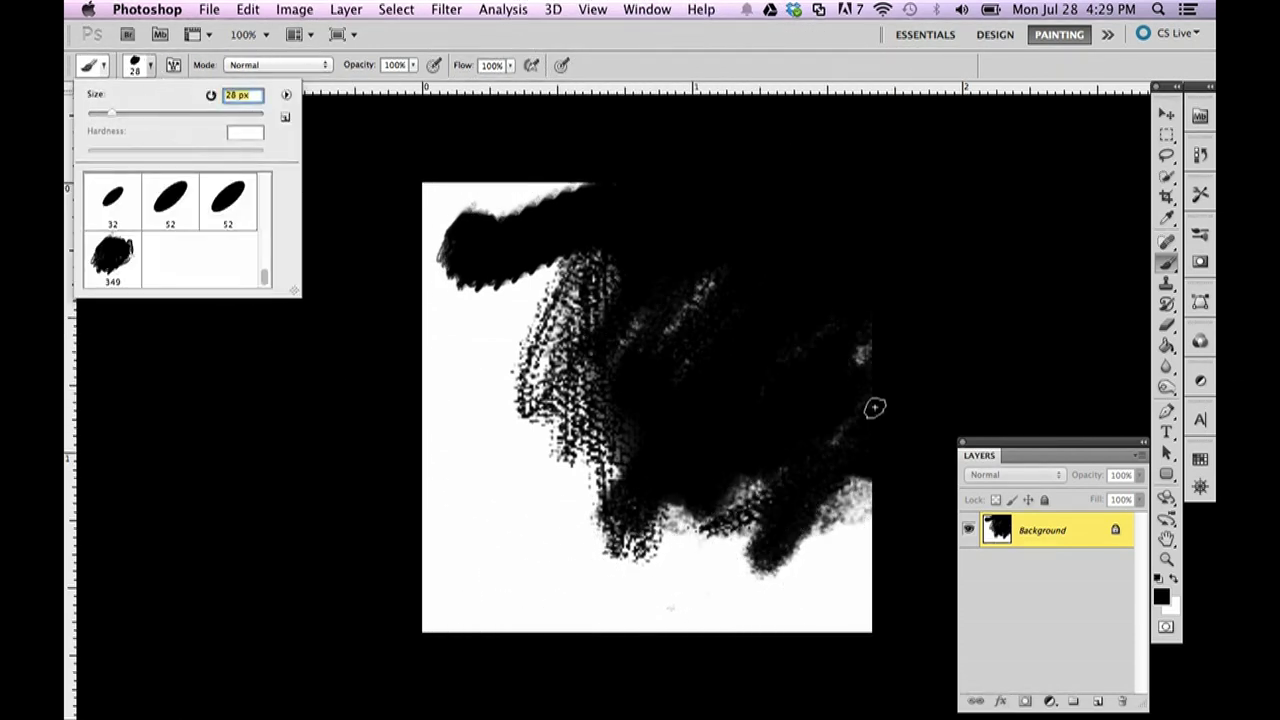
pyautogui.click(1173, 580)
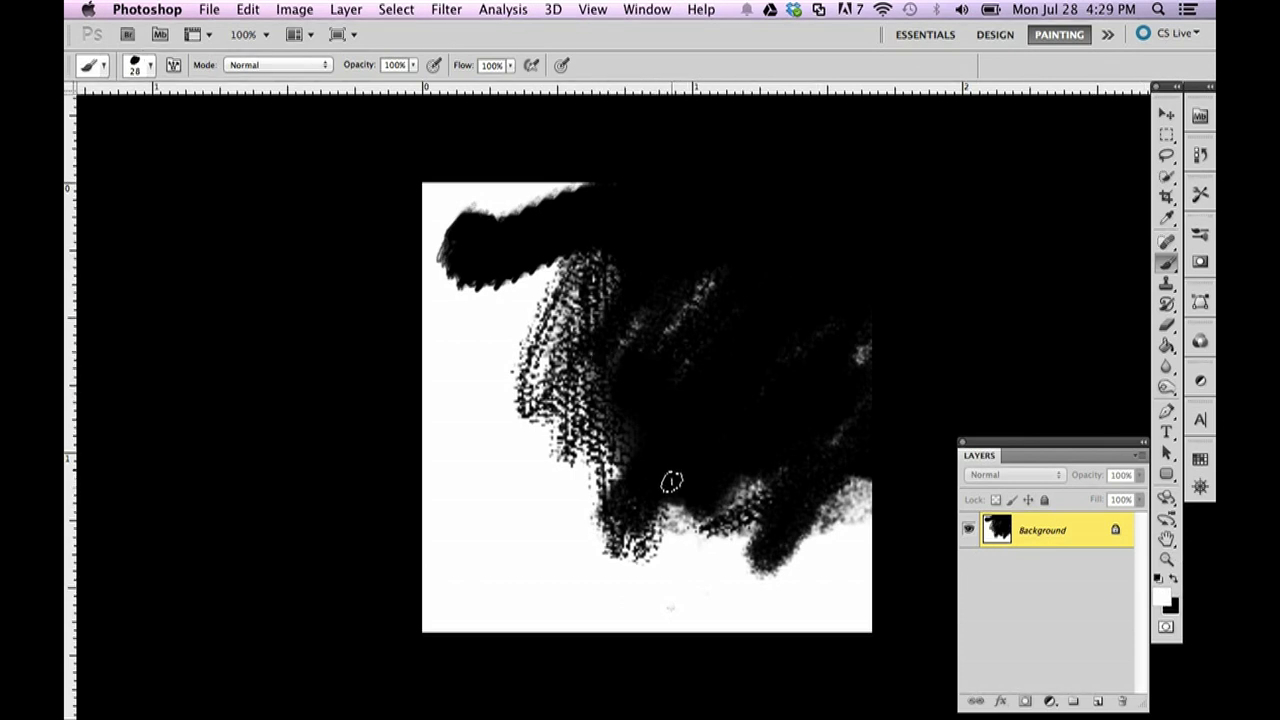
pyautogui.click(211, 9)
pyautogui.click(217, 32)
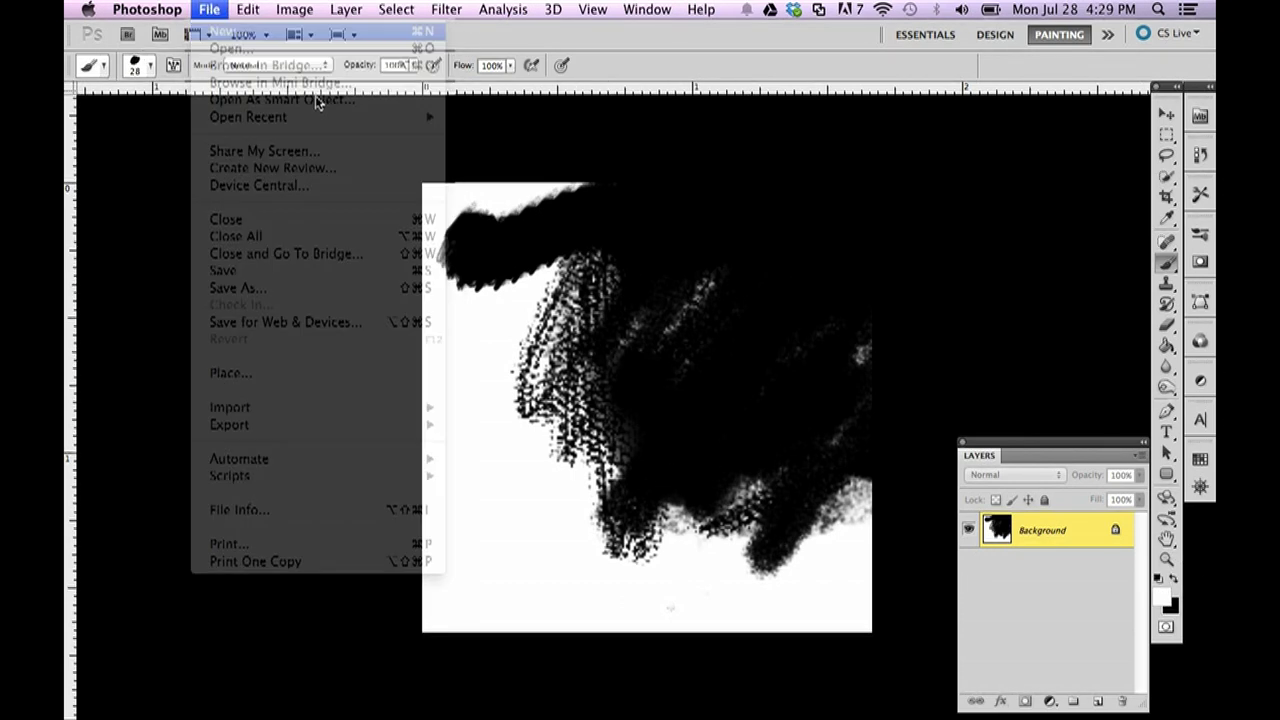
pyautogui.click(866, 224)
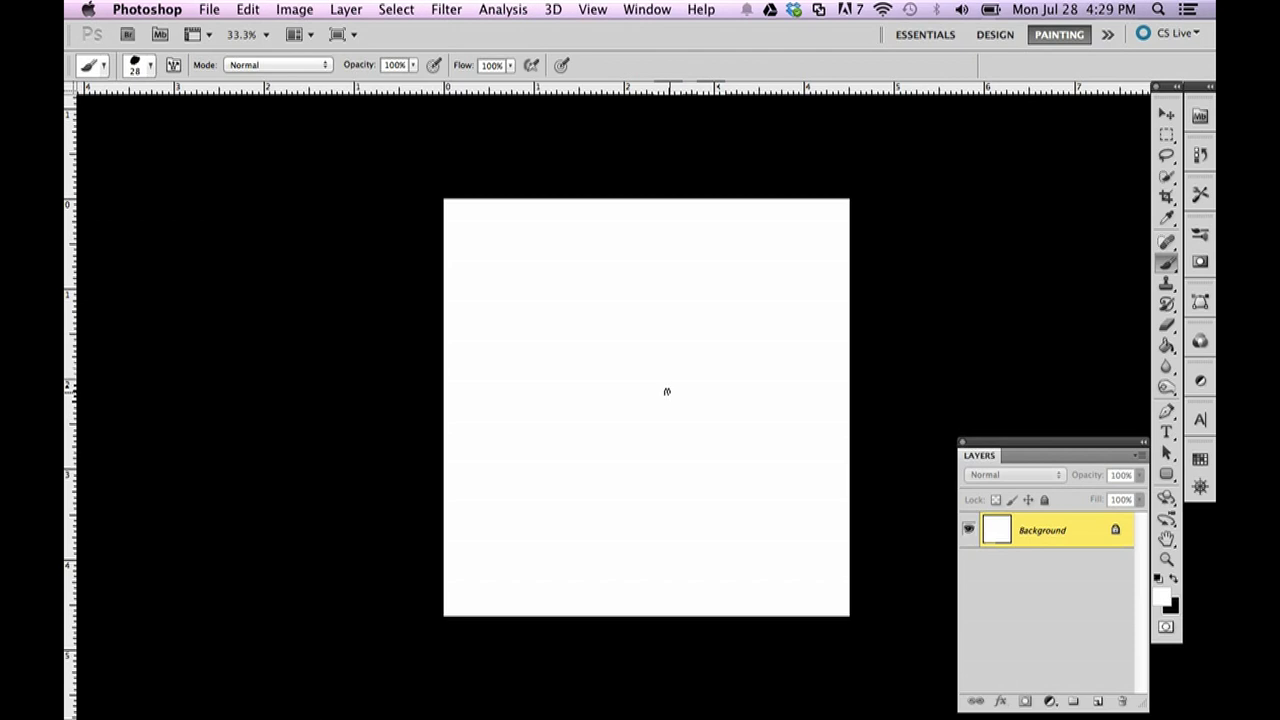
pyautogui.click(1173, 582)
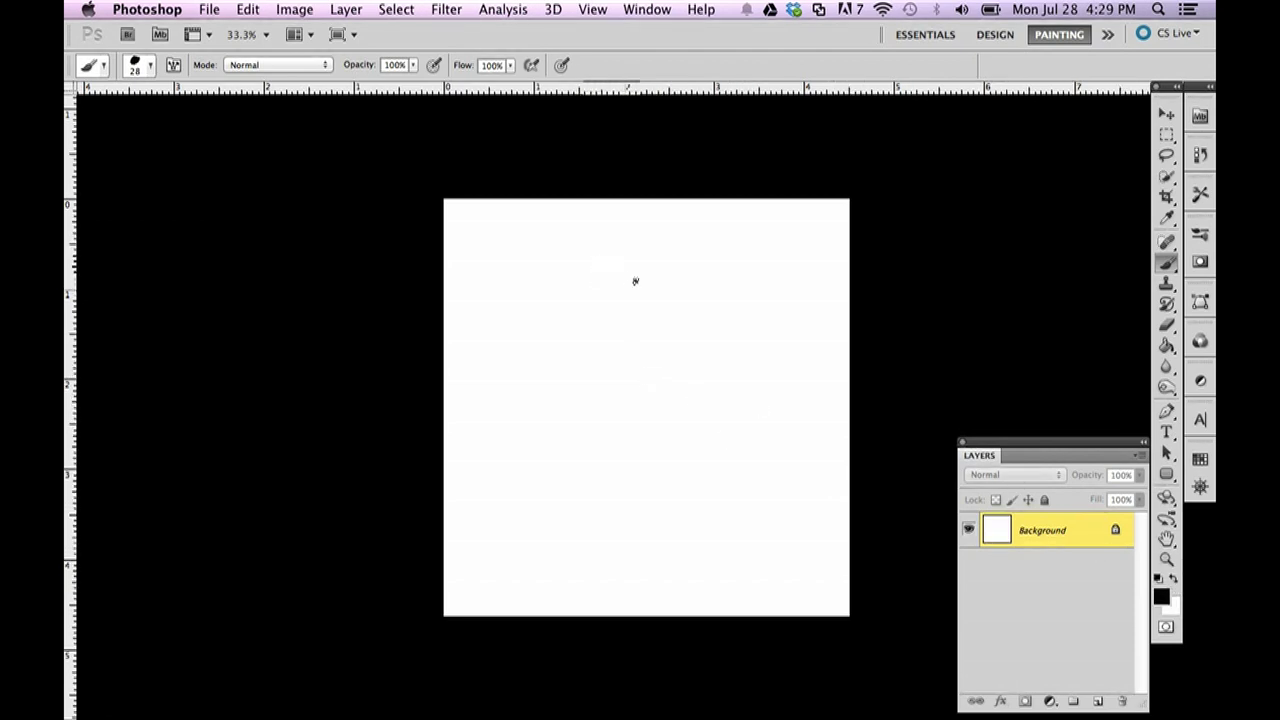
# Step: Paint a horizontal test line across the upper part of the canvas, inspect it at 50% zoom, and undo it
pyautogui.moveTo(527, 292); pyautogui.dragTo(778, 292)
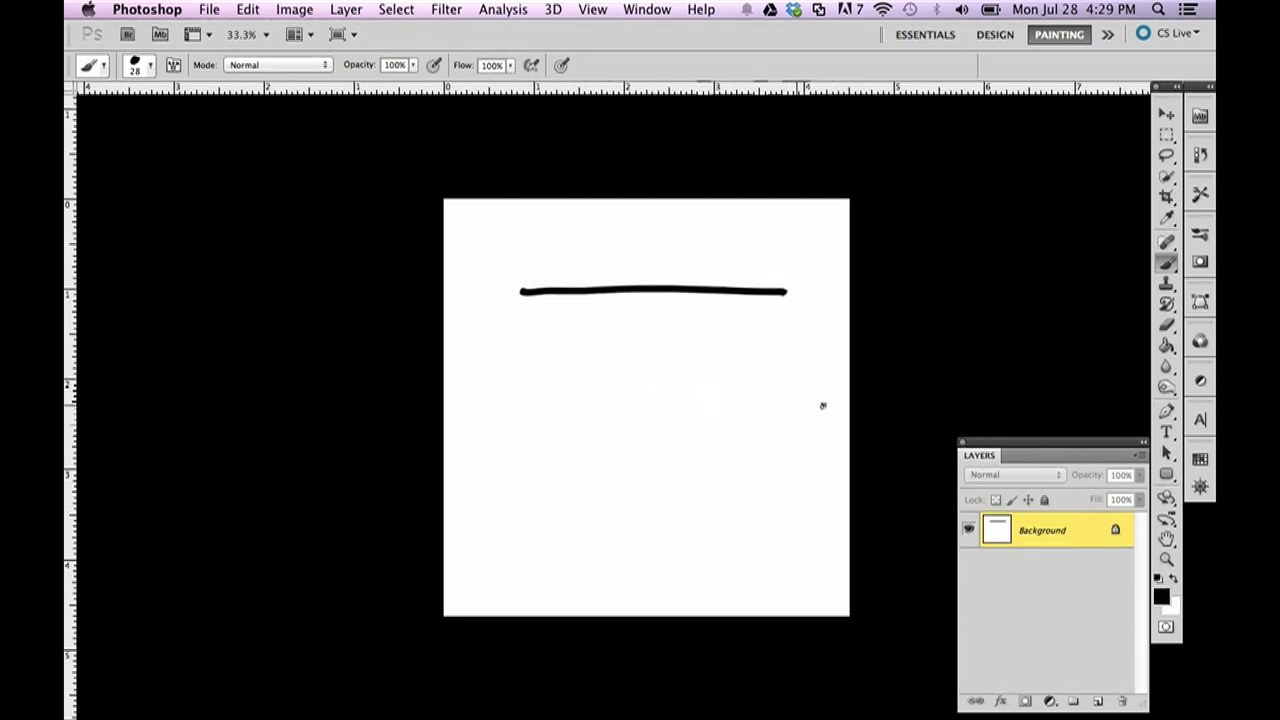
pyautogui.click(1166, 558)
pyautogui.click(716, 310)
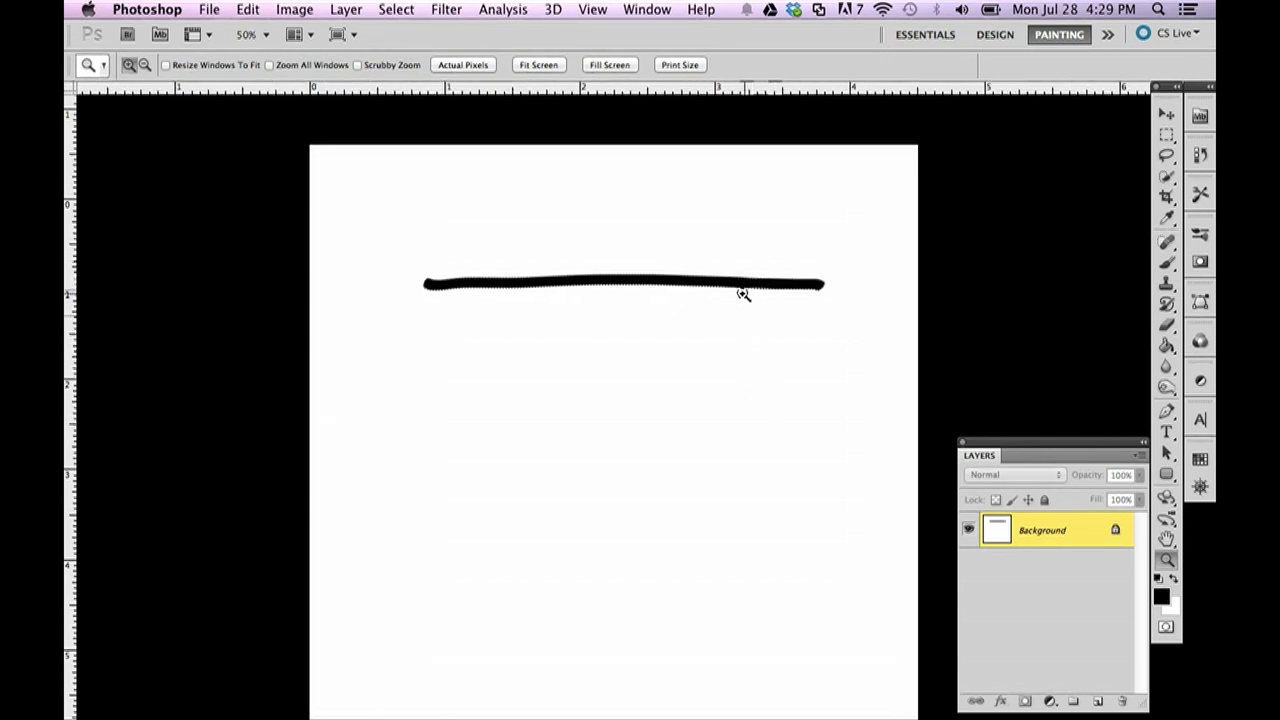
pyautogui.click(1166, 262)
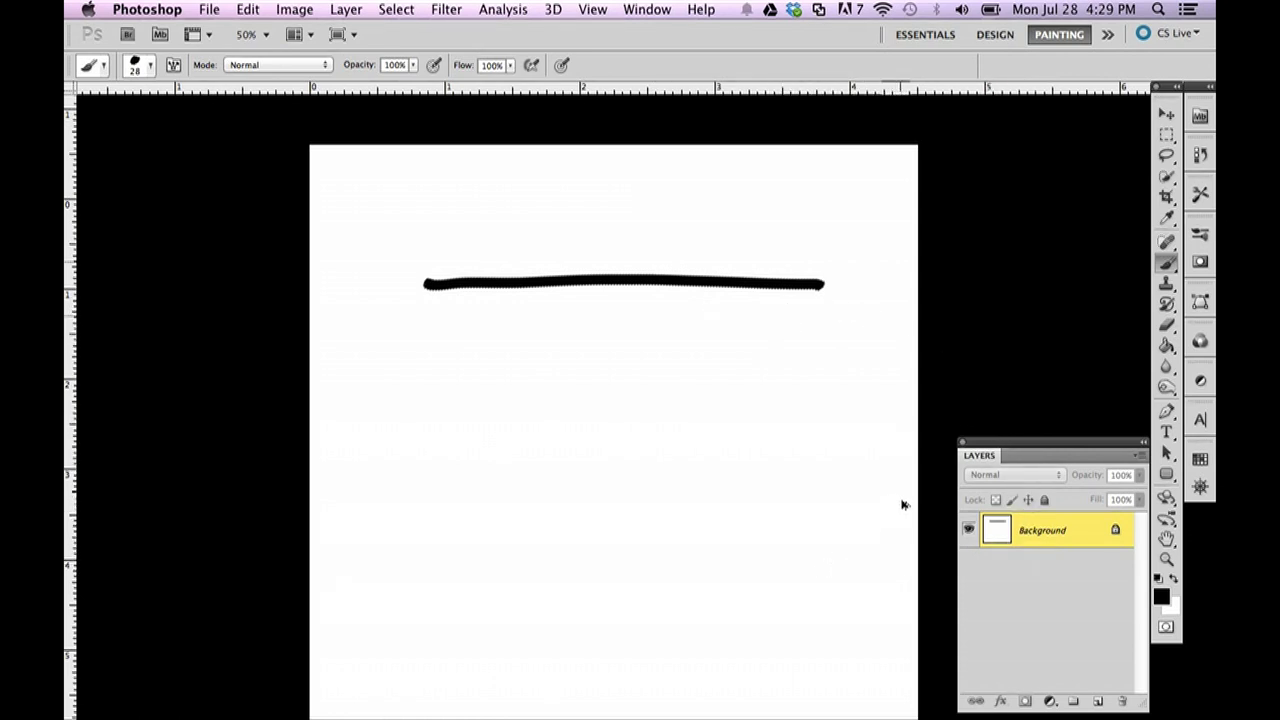
pyautogui.press('super+z')
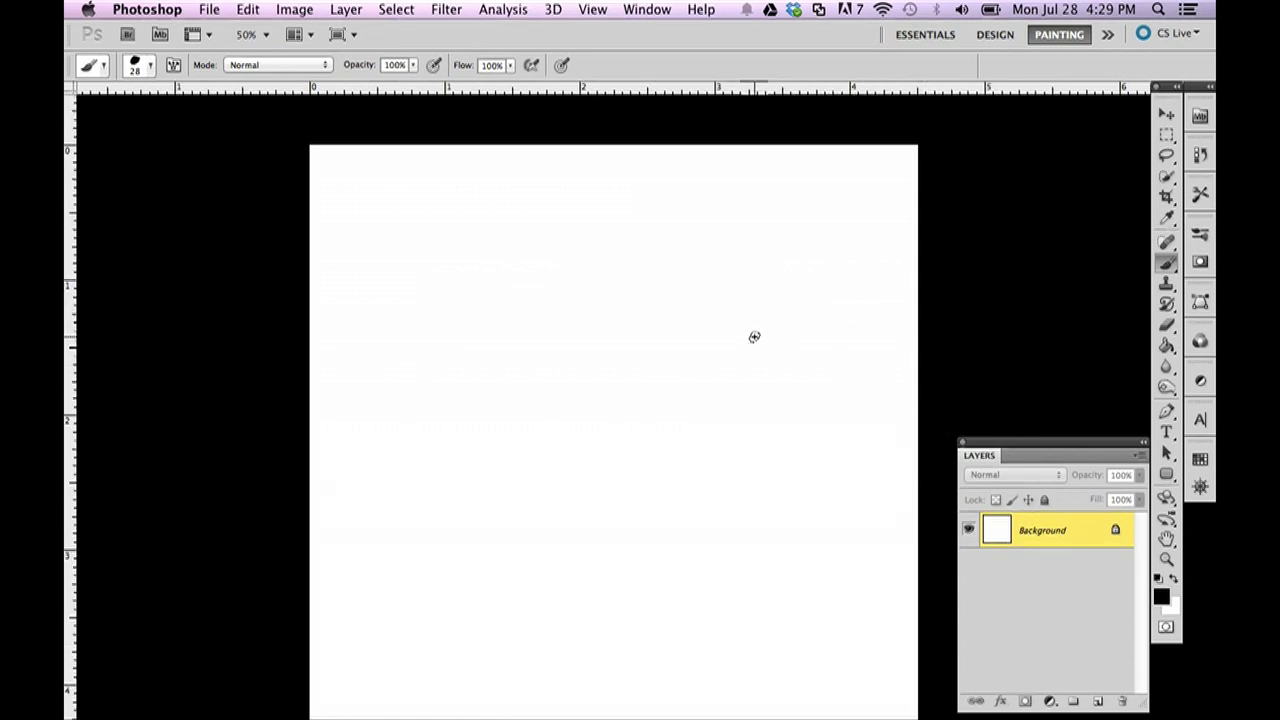
# Step: Enable Shape Dynamics with 8% size jitter and 21% minimum diameter, and add slight angle and roundness jitter
pyautogui.click(173, 65)
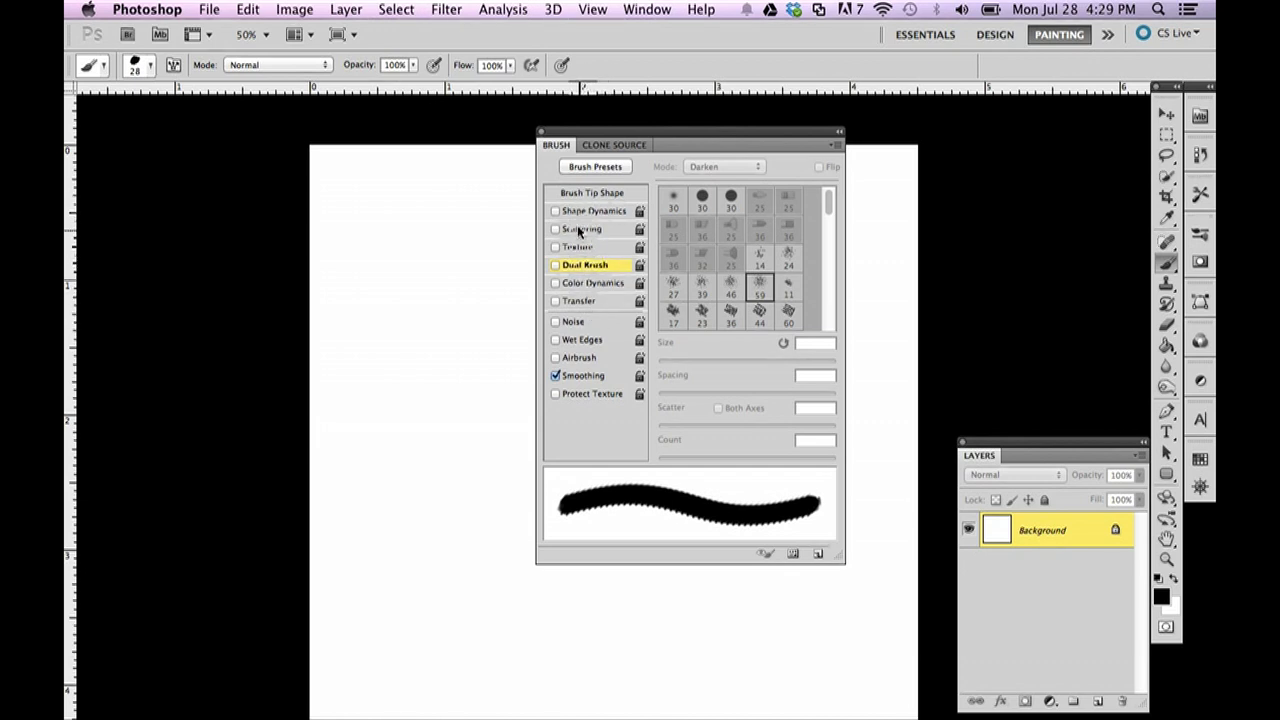
pyautogui.click(582, 212)
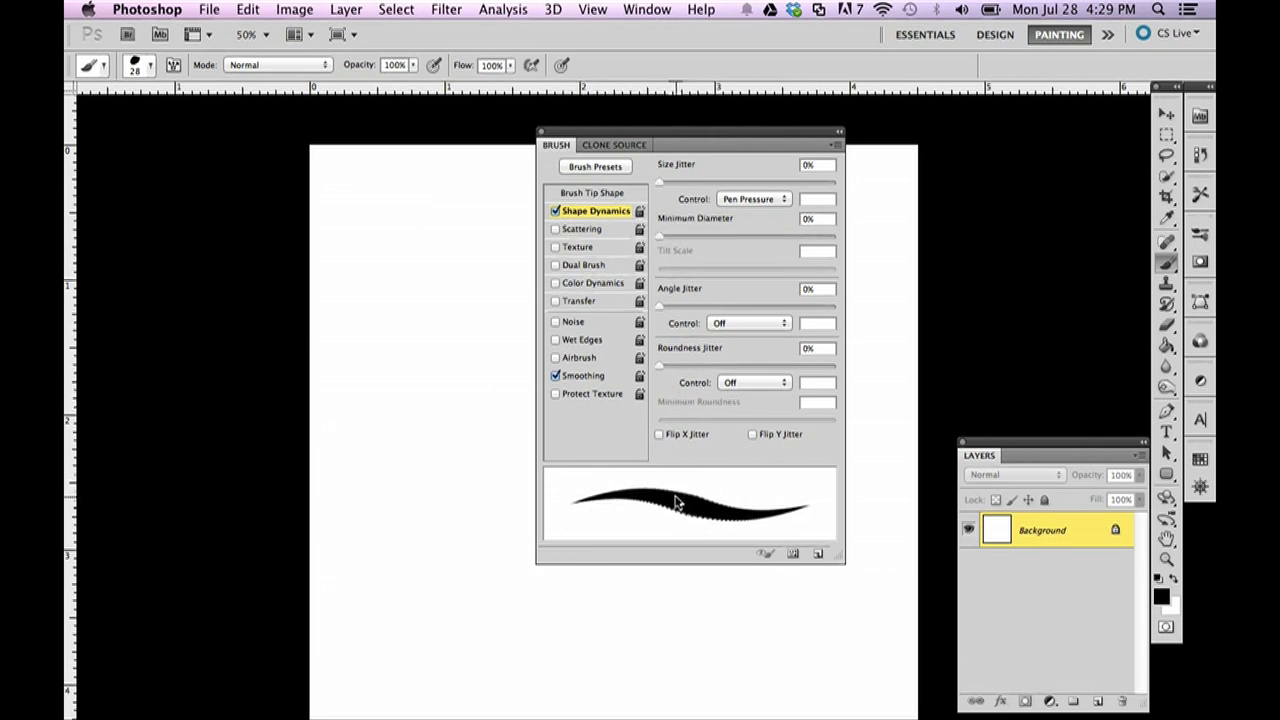
pyautogui.moveTo(660, 238)
pyautogui.mouseDown()
pyautogui.moveTo(711, 246)
pyautogui.moveTo(695, 244)
pyautogui.mouseUp()
pyautogui.moveTo(660, 185)
pyautogui.mouseDown()
pyautogui.moveTo(700, 192)
pyautogui.moveTo(672, 198)
pyautogui.mouseUp()
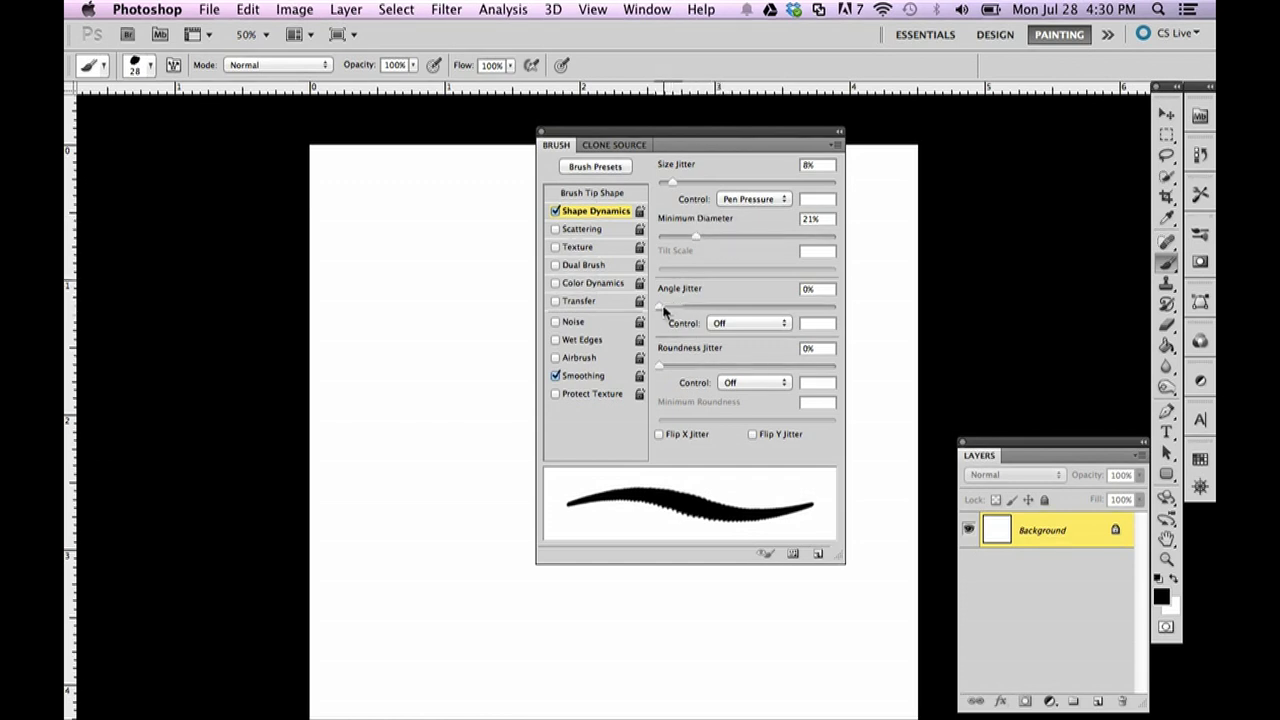
pyautogui.moveTo(666, 312)
pyautogui.mouseDown()
pyautogui.moveTo(700, 303)
pyautogui.moveTo(676, 306)
pyautogui.mouseUp()
pyautogui.moveTo(662, 372); pyautogui.dragTo(692, 364)
pyautogui.moveTo(677, 306); pyautogui.dragTo(670, 300)
# Step: Enable Scattering with scatter set to 15%, and try the Texture option before switching it off again
pyautogui.click(586, 230)
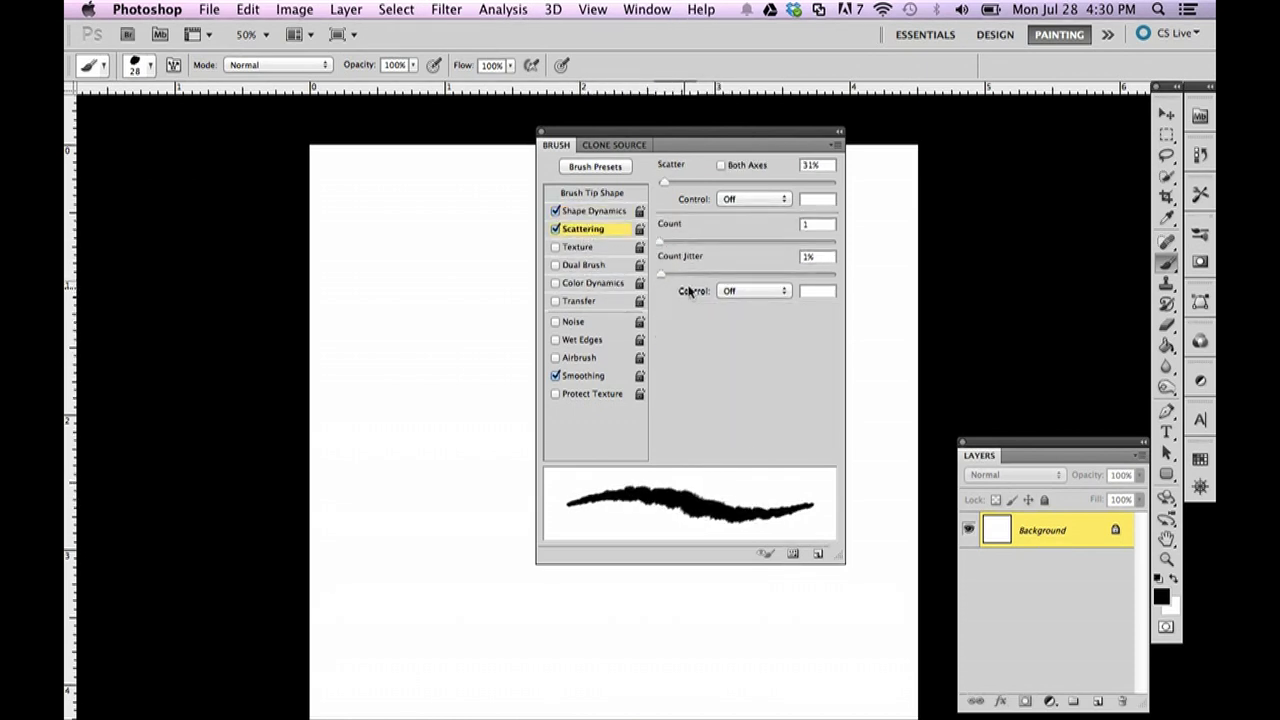
pyautogui.moveTo(664, 183); pyautogui.dragTo(661, 185)
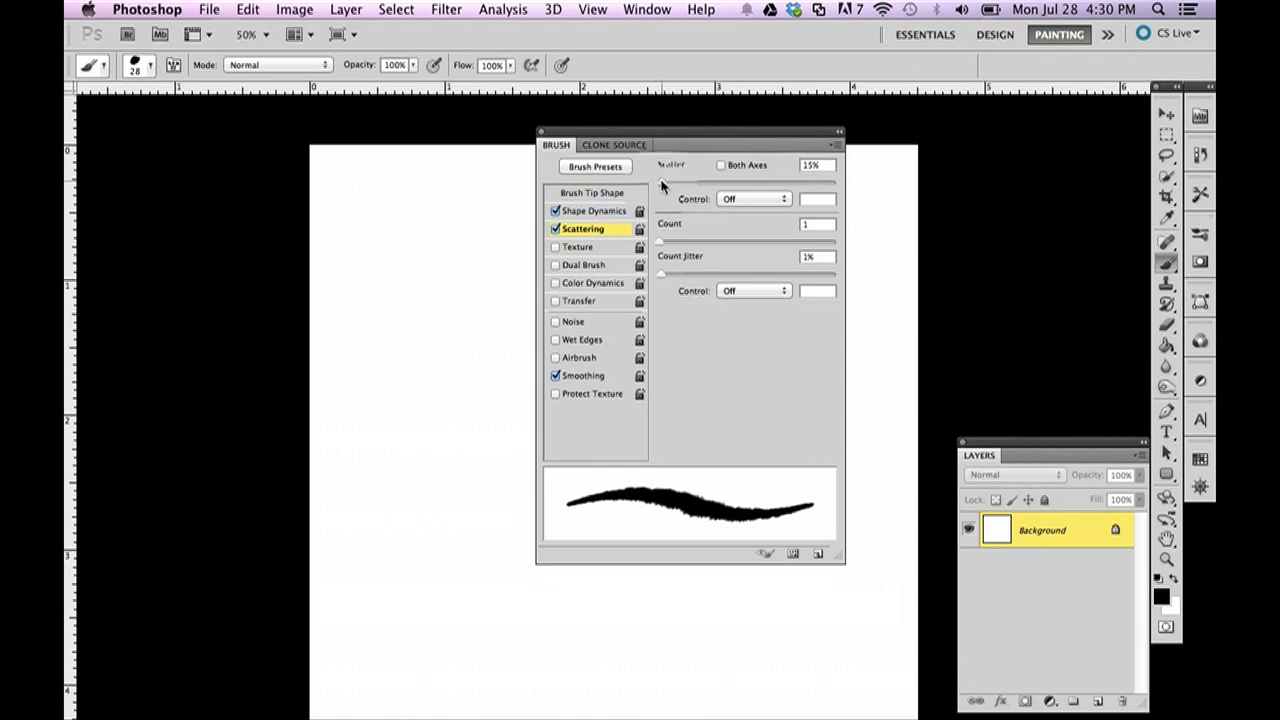
pyautogui.click(598, 248)
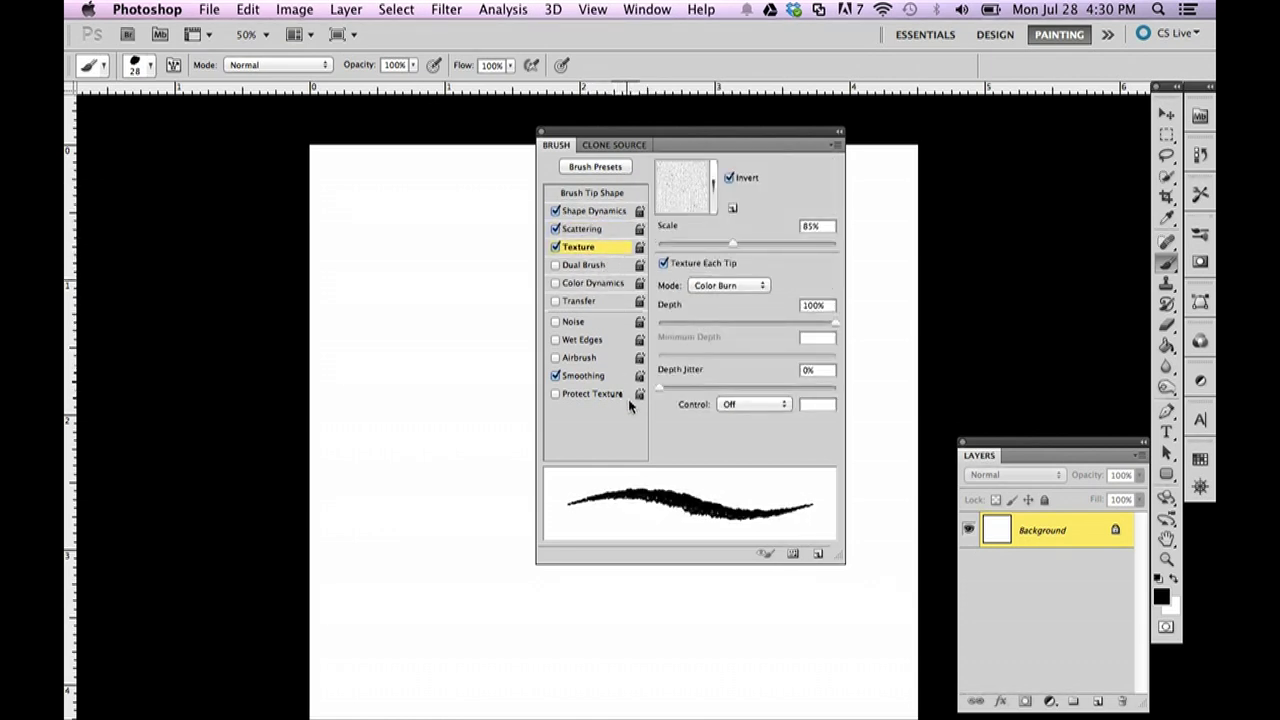
pyautogui.click(556, 247)
# Step: Enable Dual Brush, try several secondary tips, and choose the Spatter 24 pixels tip without renaming it
pyautogui.click(557, 265)
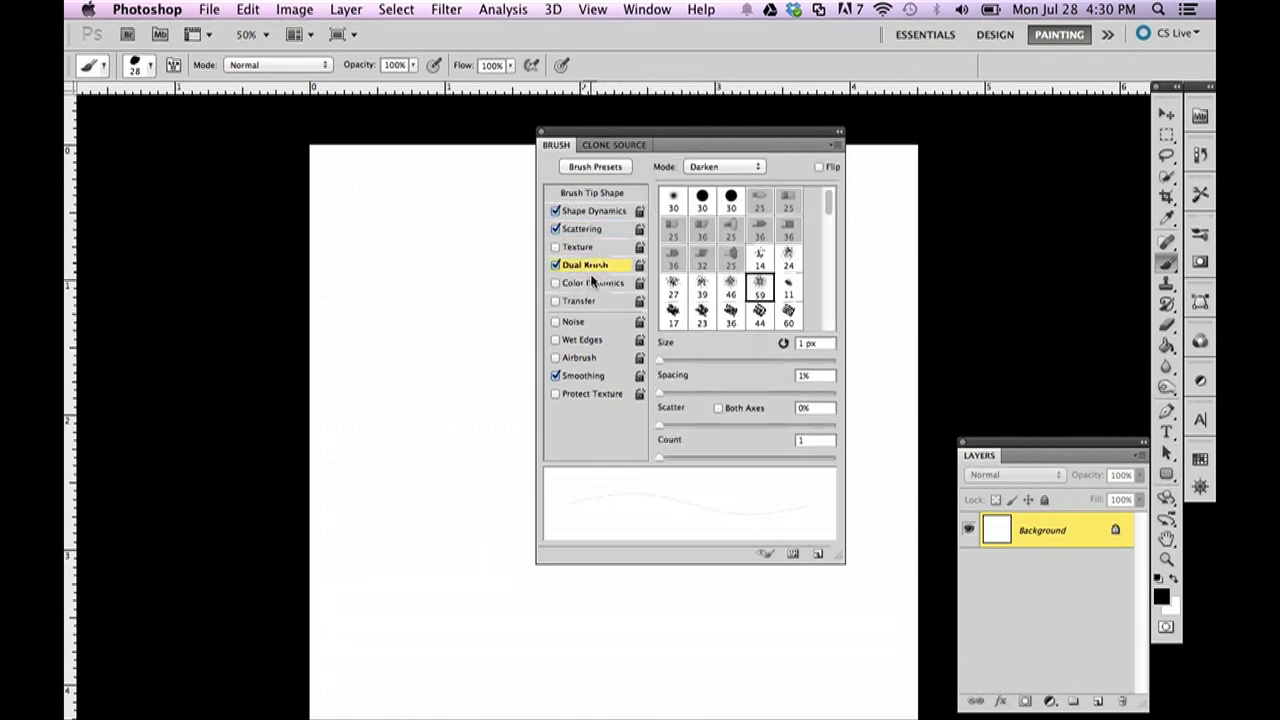
pyautogui.click(702, 199)
pyautogui.click(760, 285)
pyautogui.scroll(-3, 786, 250)
pyautogui.click(760, 228)
pyautogui.scroll(3, 775, 275)
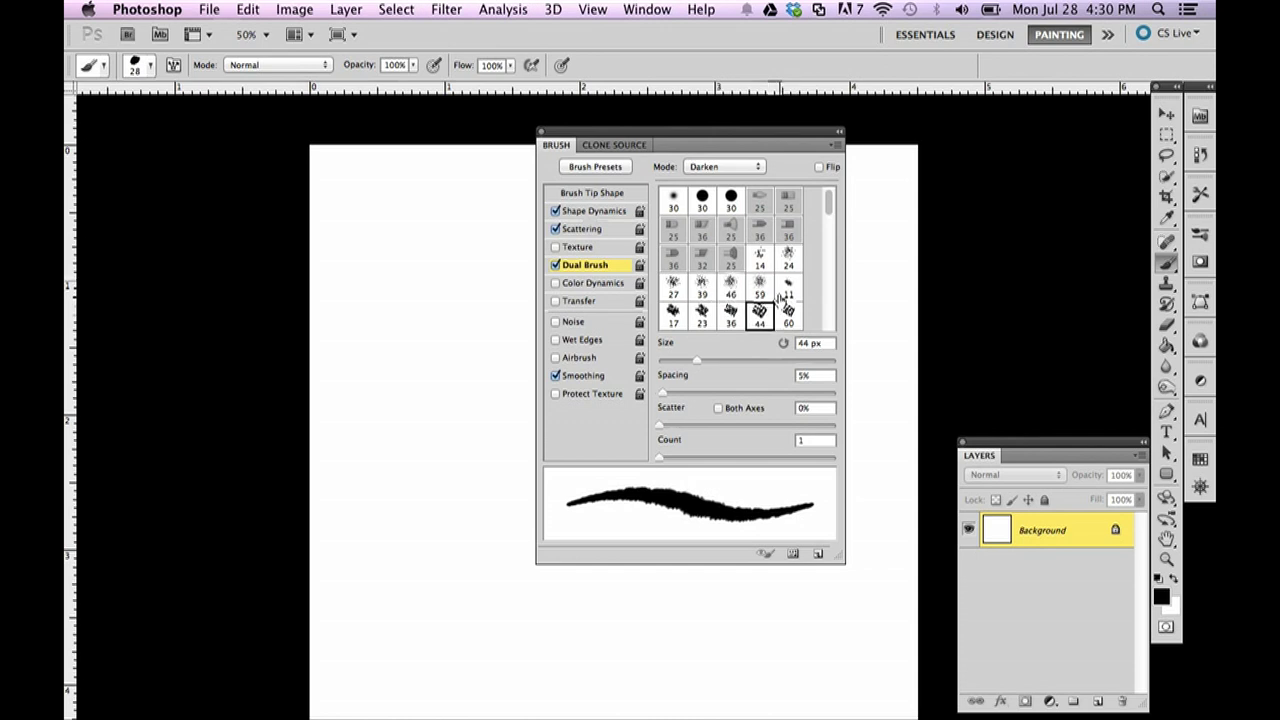
pyautogui.click(760, 260)
pyautogui.click(787, 260)
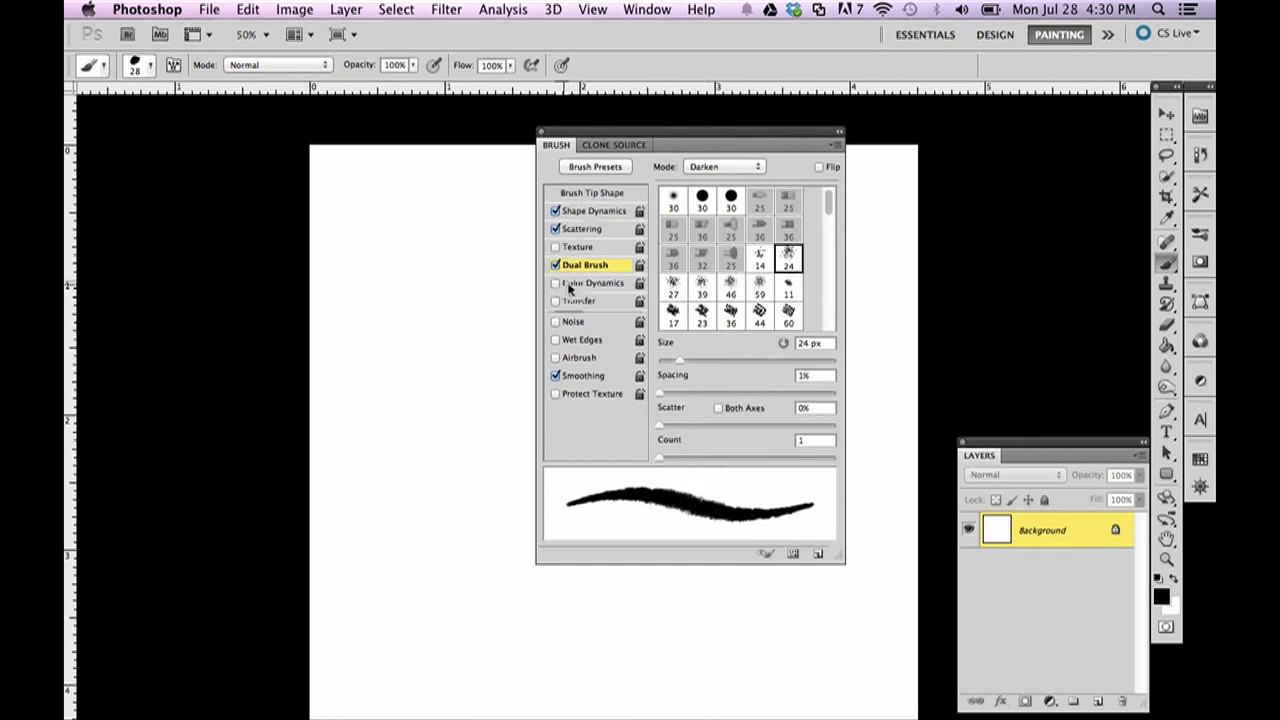
pyautogui.doubleClick(790, 262)
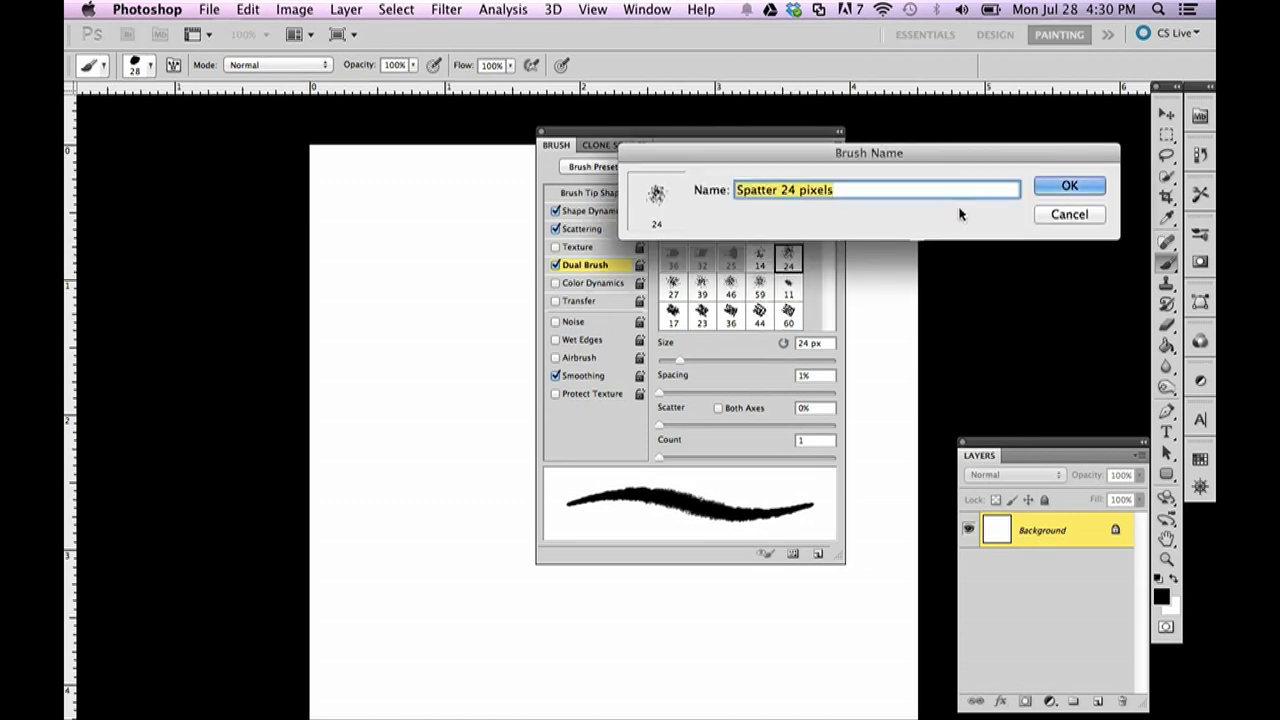
pyautogui.click(1068, 214)
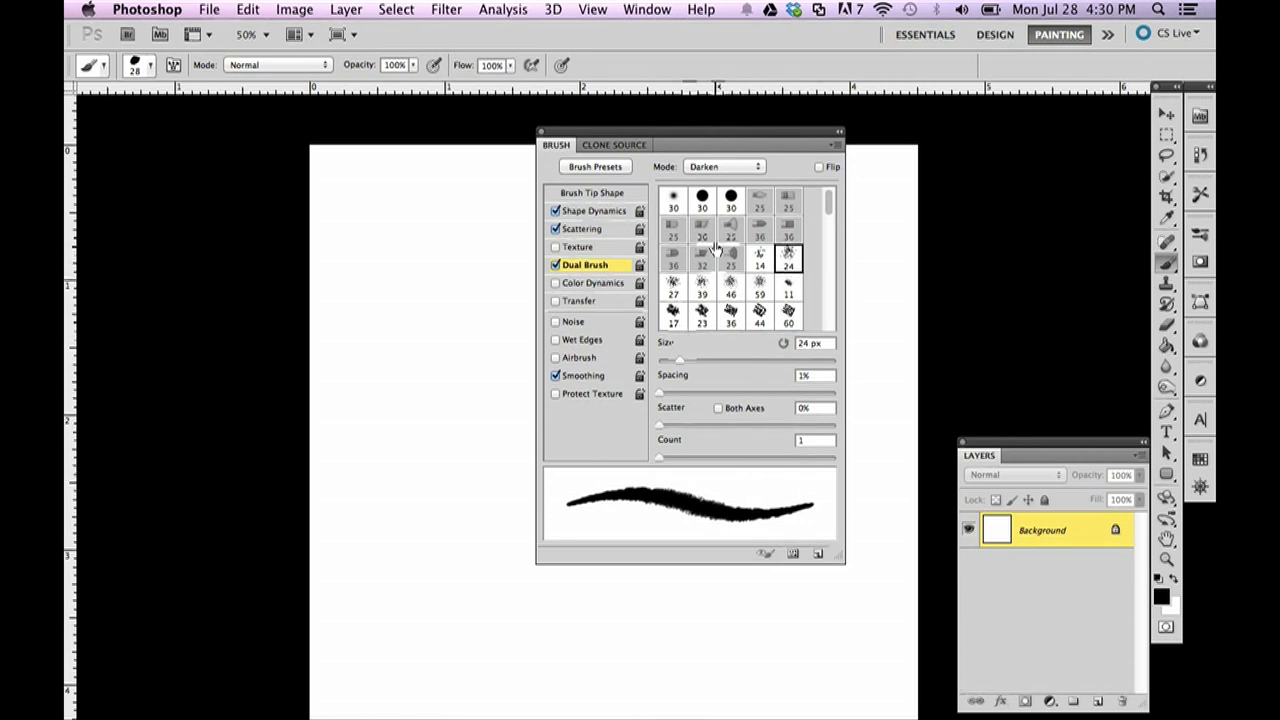
# Step: Toggle the Noise and Airbrush options, leave Color Dynamics off, and close the brush settings
pyautogui.click(594, 283)
pyautogui.click(556, 283)
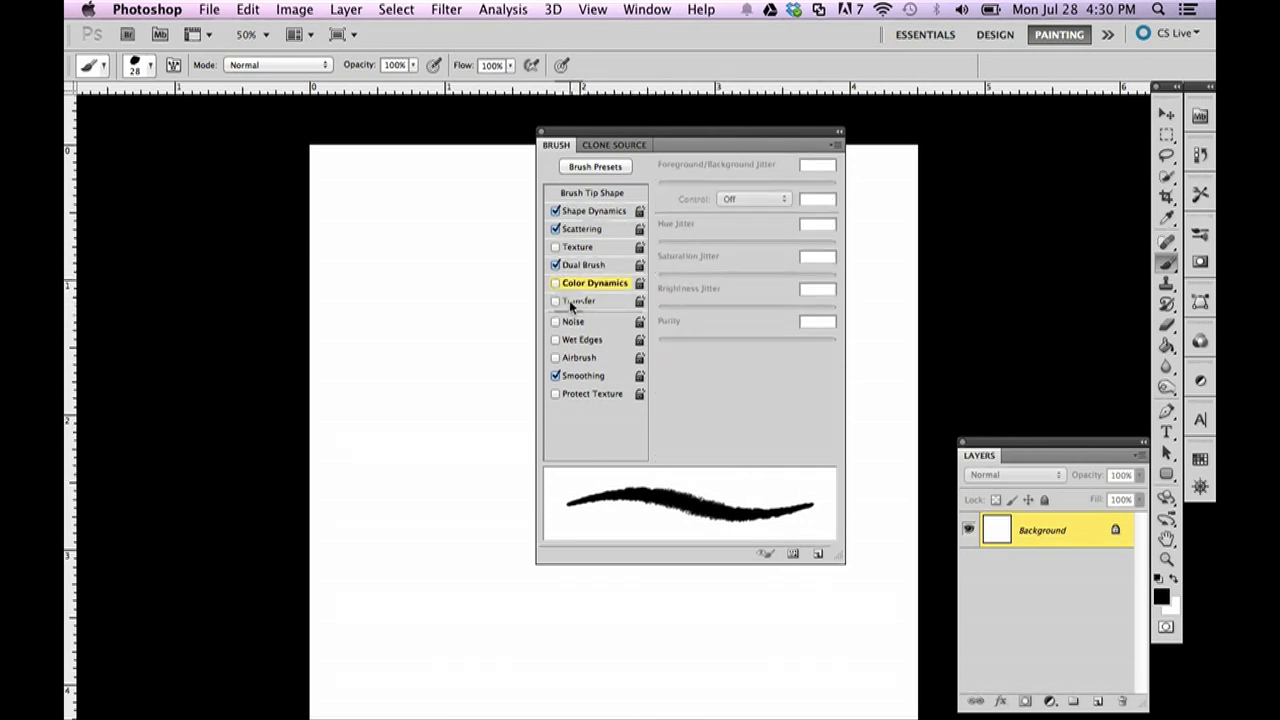
pyautogui.click(557, 322)
pyautogui.click(557, 358)
pyautogui.click(541, 131)
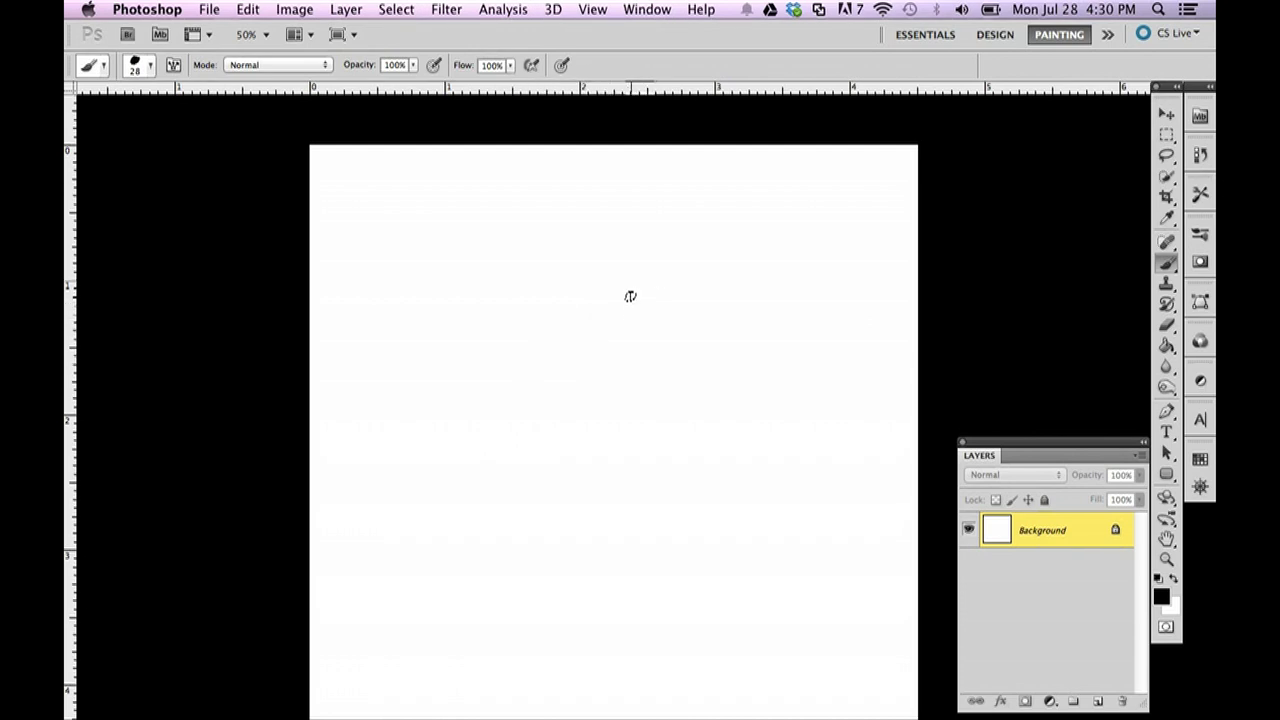
# Step: Draw two cartoon eyes and a small dog face with a filled round nose below them, using the 28 px custom brush
pyautogui.moveTo(574, 320)
pyautogui.mouseDown()
pyautogui.moveTo(677, 301)
pyautogui.moveTo(632, 257)
pyautogui.moveTo(664, 262)
pyautogui.mouseUp()
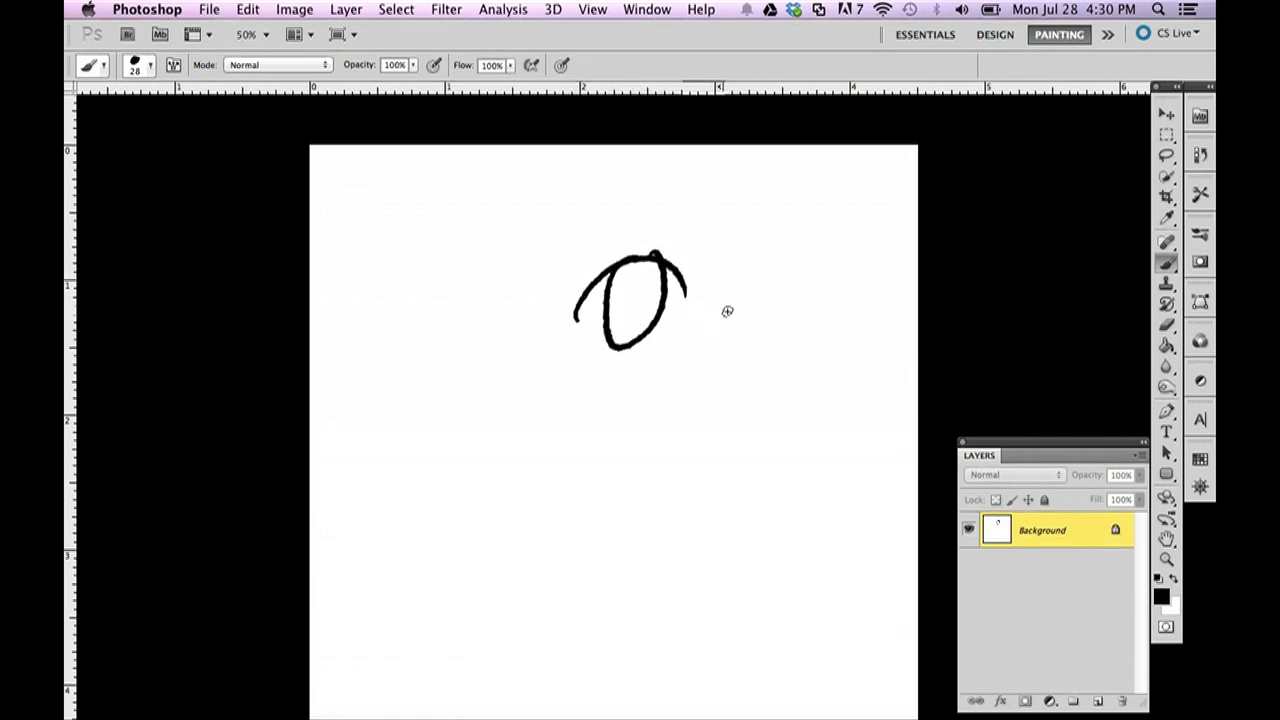
pyautogui.moveTo(727, 293)
pyautogui.mouseDown()
pyautogui.moveTo(771, 243)
pyautogui.moveTo(797, 242)
pyautogui.mouseUp()
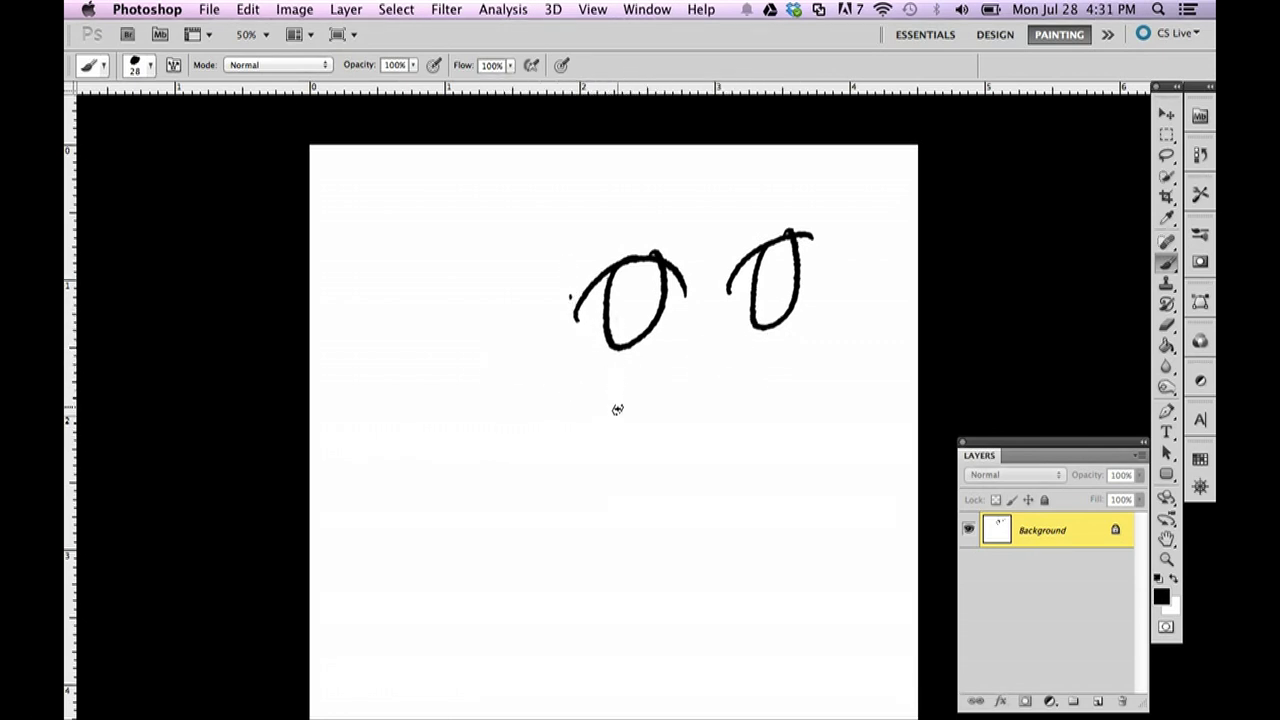
pyautogui.moveTo(577, 447)
pyautogui.mouseDown()
pyautogui.moveTo(563, 440)
pyautogui.moveTo(630, 475)
pyautogui.mouseUp()
pyautogui.moveTo(587, 515)
pyautogui.mouseDown()
pyautogui.moveTo(630, 510)
pyautogui.moveTo(612, 463)
pyautogui.moveTo(628, 431)
pyautogui.moveTo(584, 414)
pyautogui.moveTo(668, 419)
pyautogui.moveTo(672, 387)
pyautogui.moveTo(659, 452)
pyautogui.mouseUp()
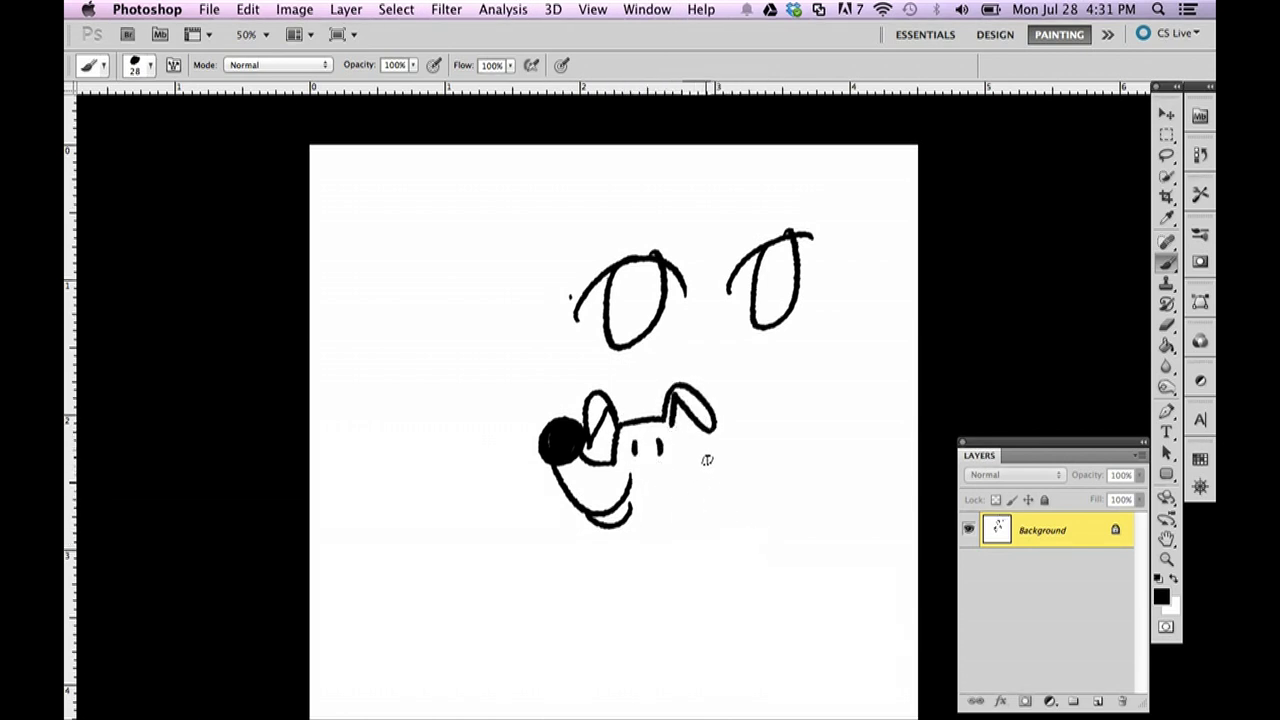
# Step: Set the Eraser's 39 px spatter tip to 139 px and erase over the eyes and dog face to texture the lines
pyautogui.click(1164, 325)
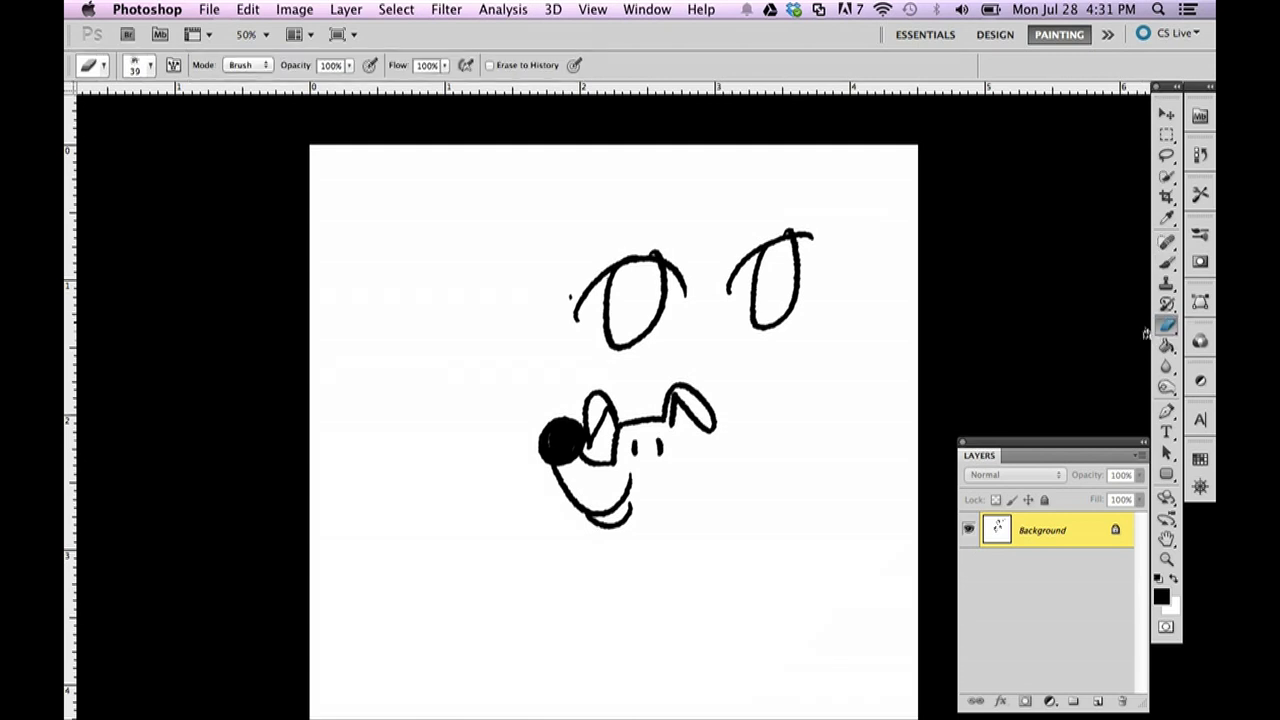
pyautogui.click(140, 65)
pyautogui.scroll(-5, 200, 230)
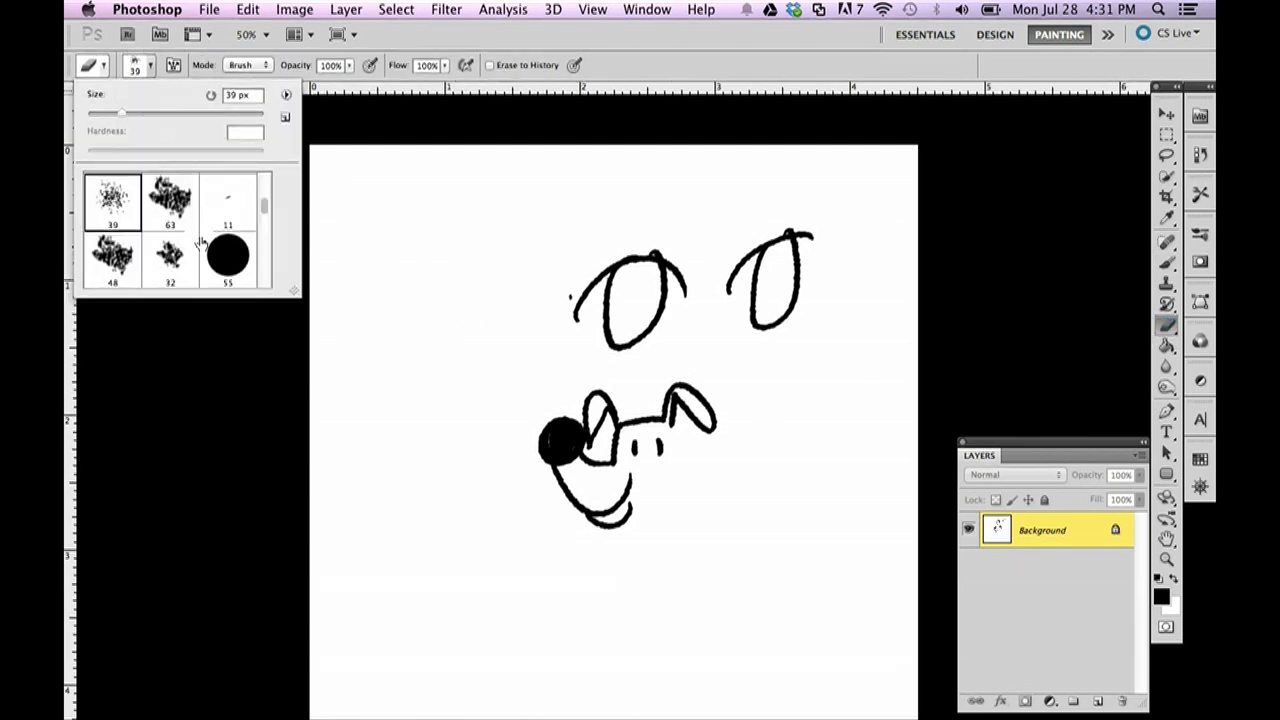
pyautogui.click(186, 117)
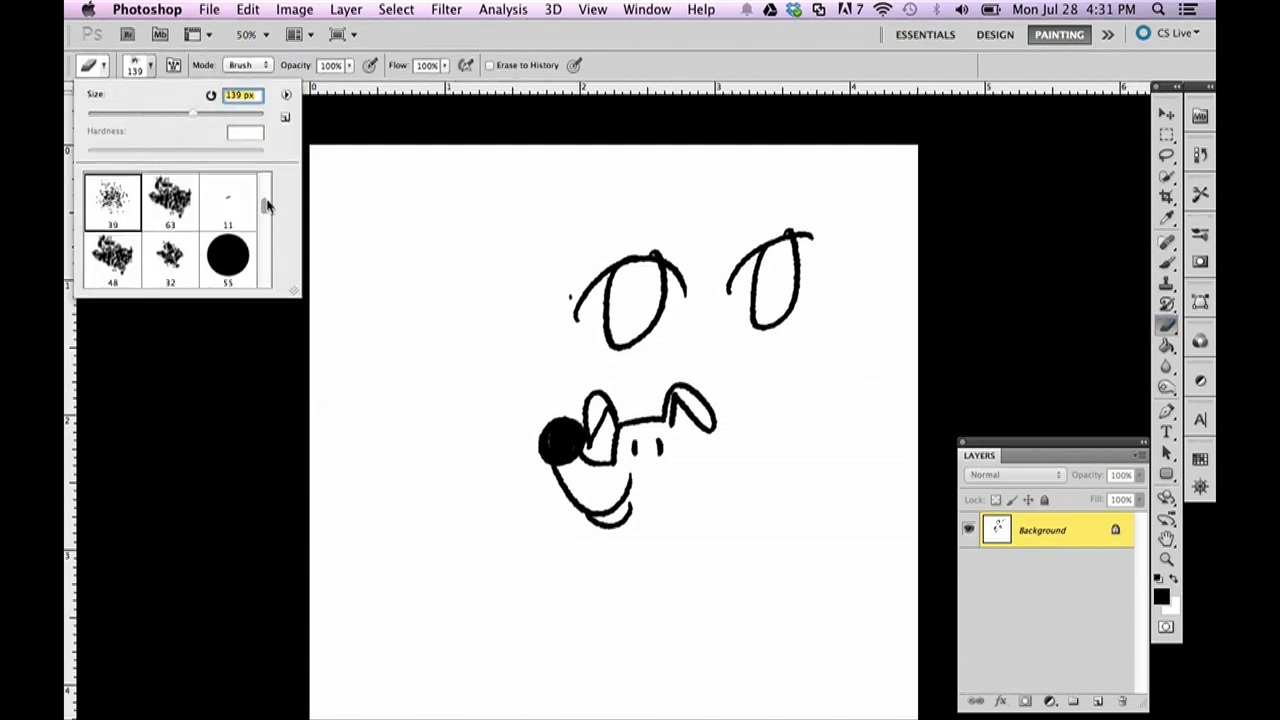
pyautogui.click(543, 429)
pyautogui.moveTo(543, 429)
pyautogui.mouseDown()
pyautogui.moveTo(682, 406)
pyautogui.moveTo(760, 330)
pyautogui.moveTo(571, 314)
pyautogui.moveTo(692, 356)
pyautogui.moveTo(851, 329)
pyautogui.mouseUp()
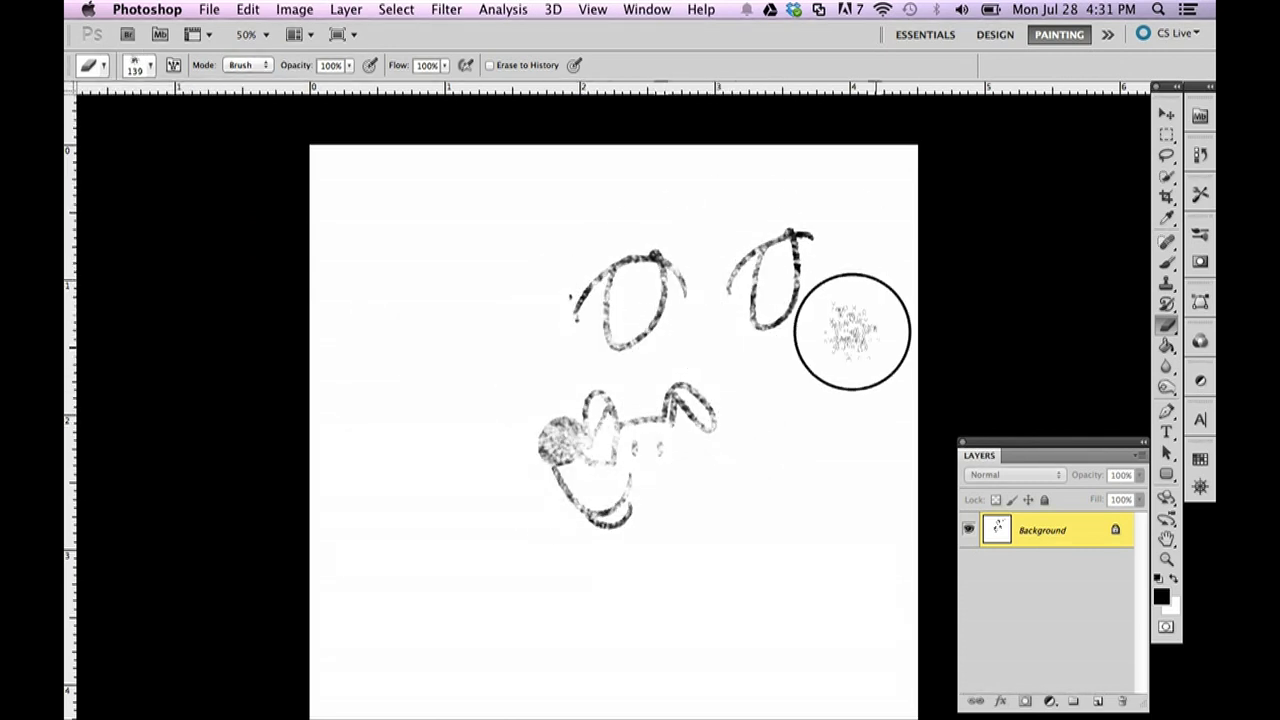
# Step: Return to the Brush tool and review the end of its preset list and the custom brush's dynamics settings
pyautogui.click(1166, 262)
pyautogui.click(145, 67)
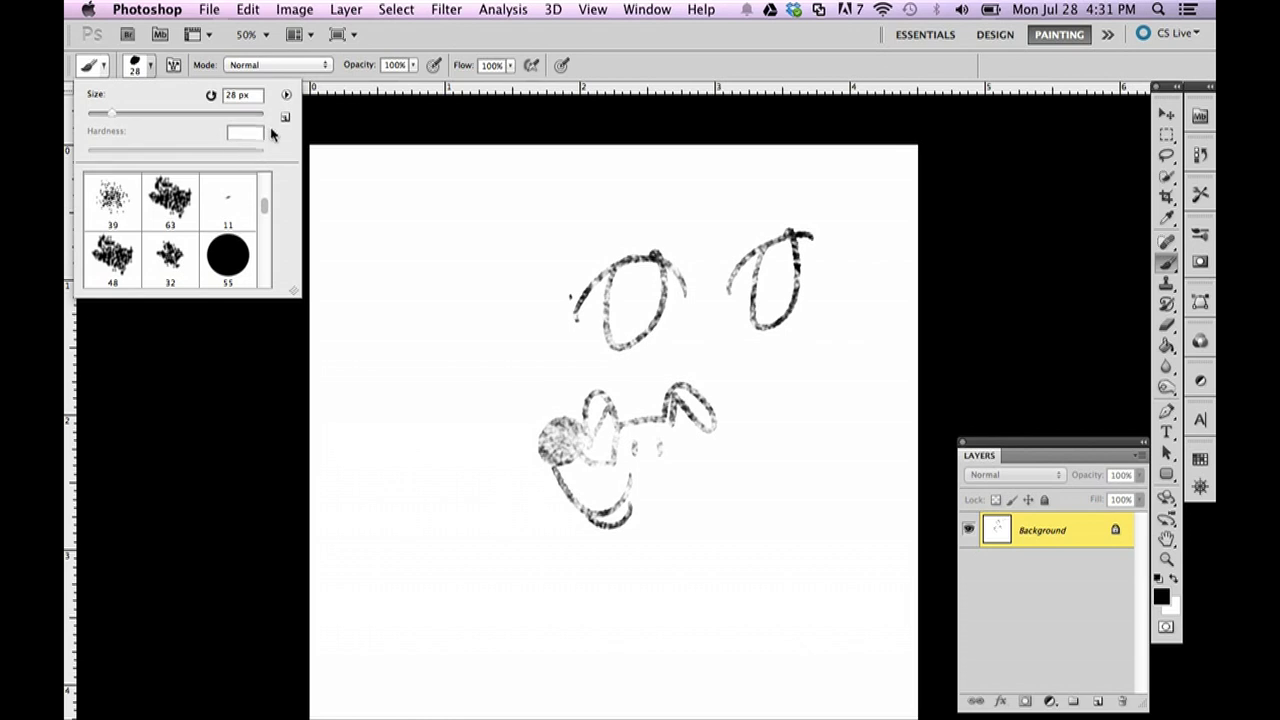
pyautogui.moveTo(268, 205); pyautogui.dragTo(265, 283)
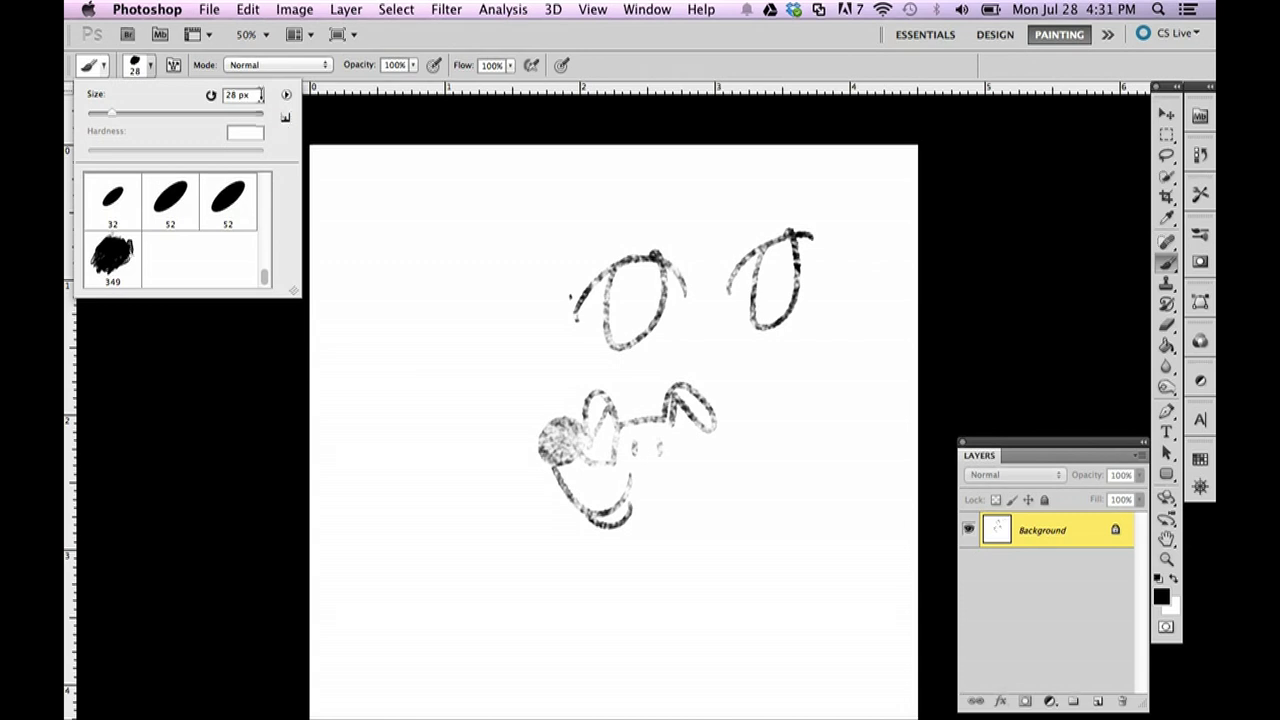
pyautogui.click(173, 65)
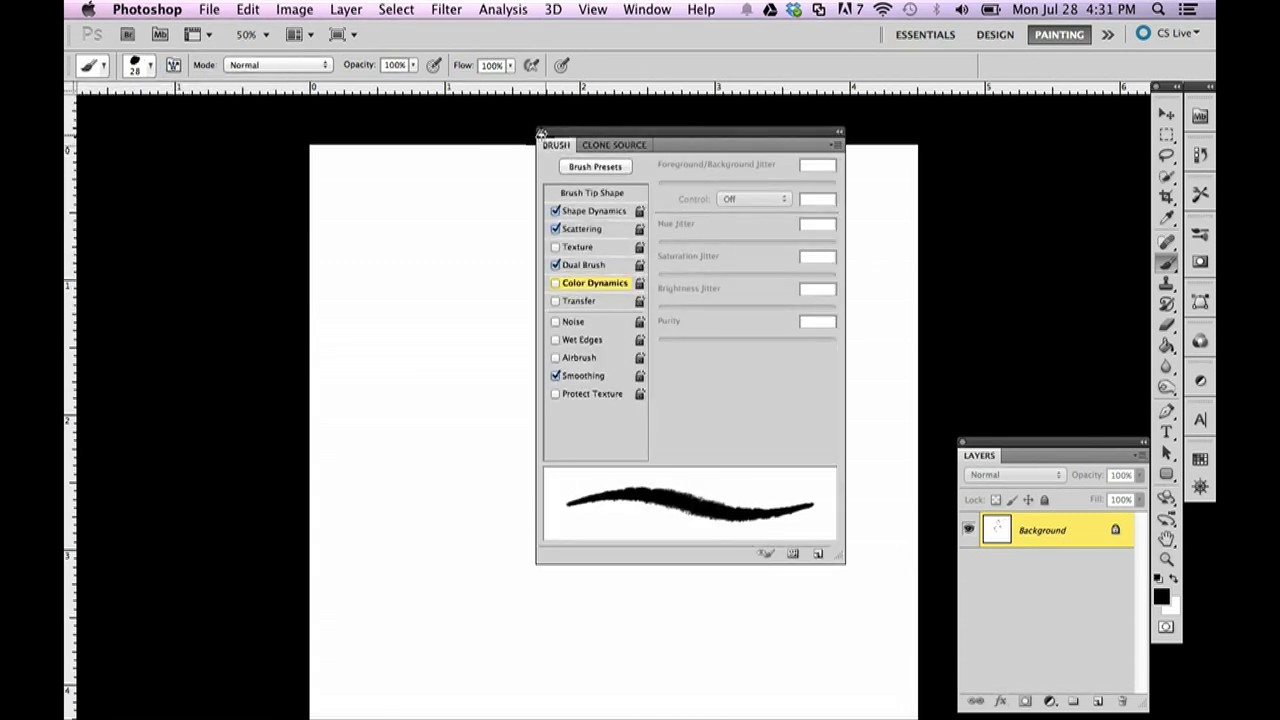
pyautogui.click(540, 131)
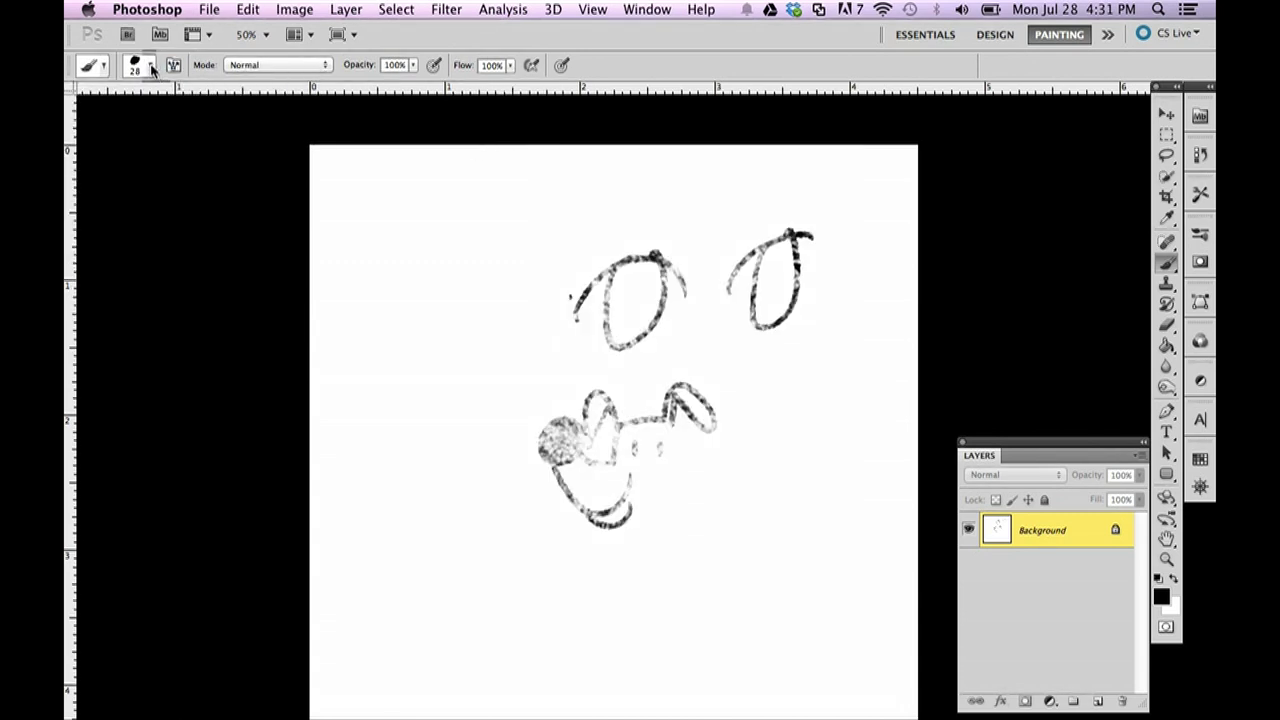
# Step: Save the customized brush as a new preset named "idk 1" without capturing the brush size
pyautogui.click(150, 68)
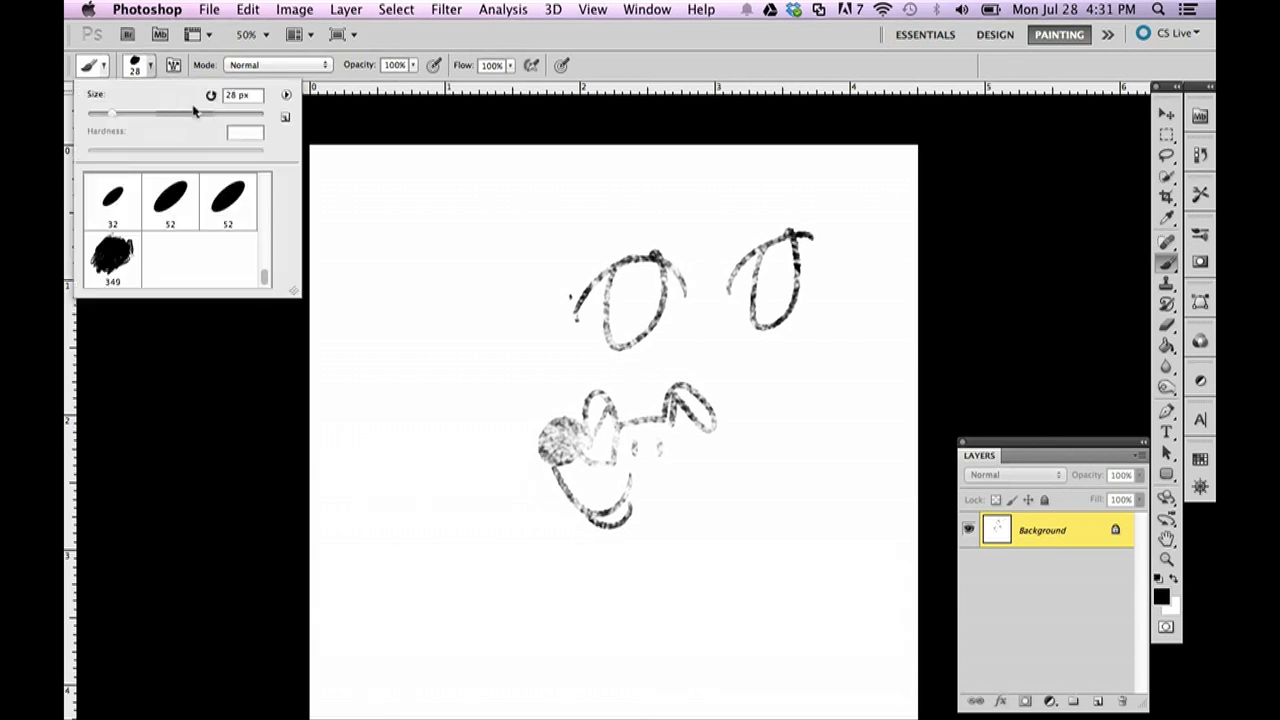
pyautogui.click(286, 120)
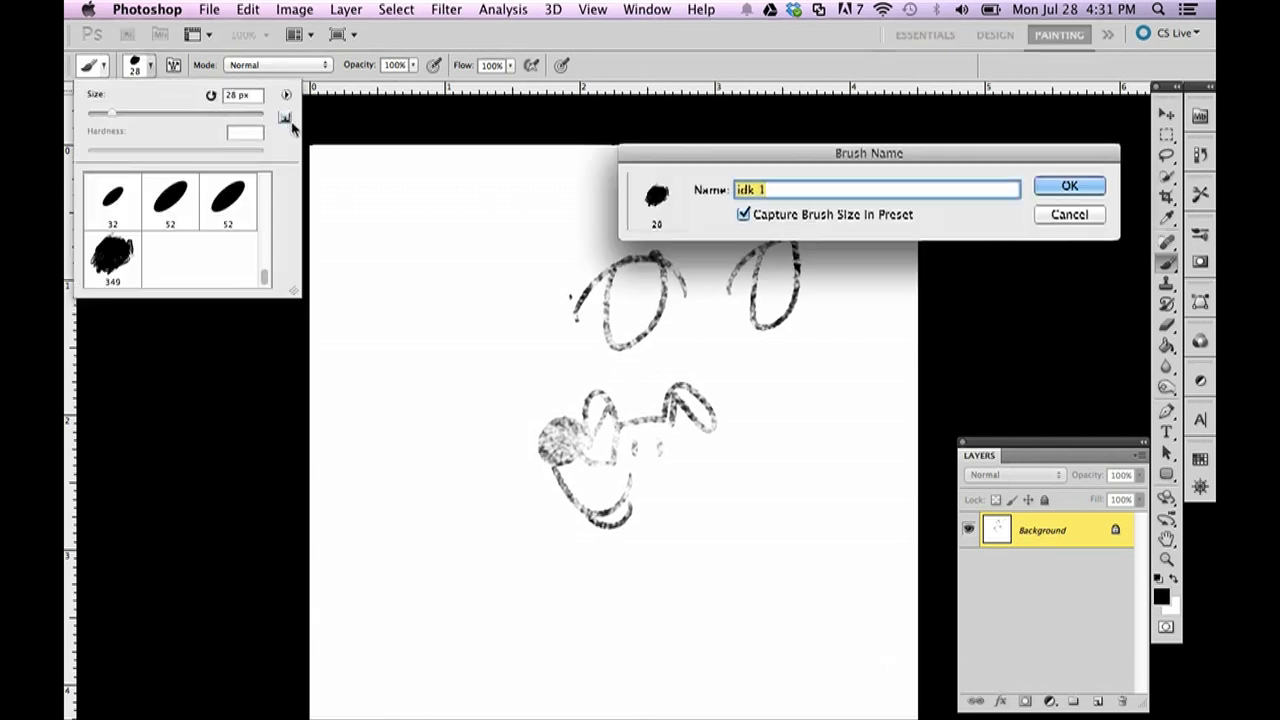
pyautogui.click(771, 196)
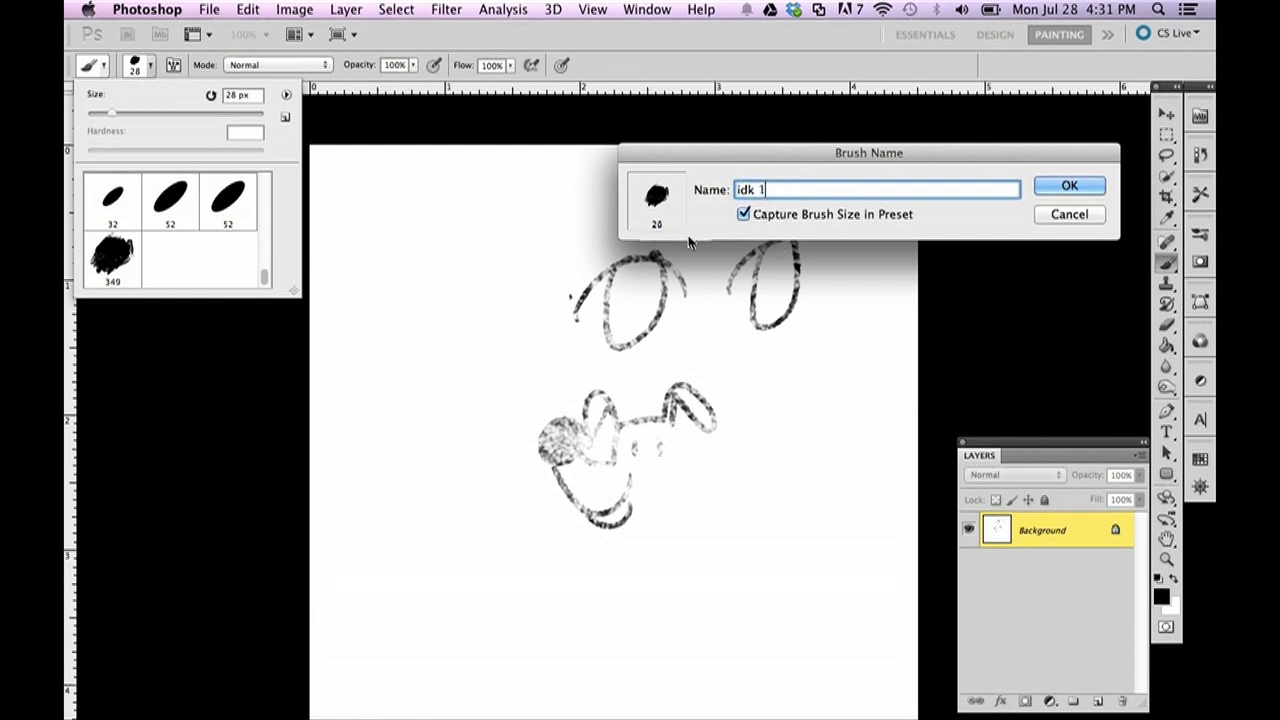
pyautogui.click(779, 220)
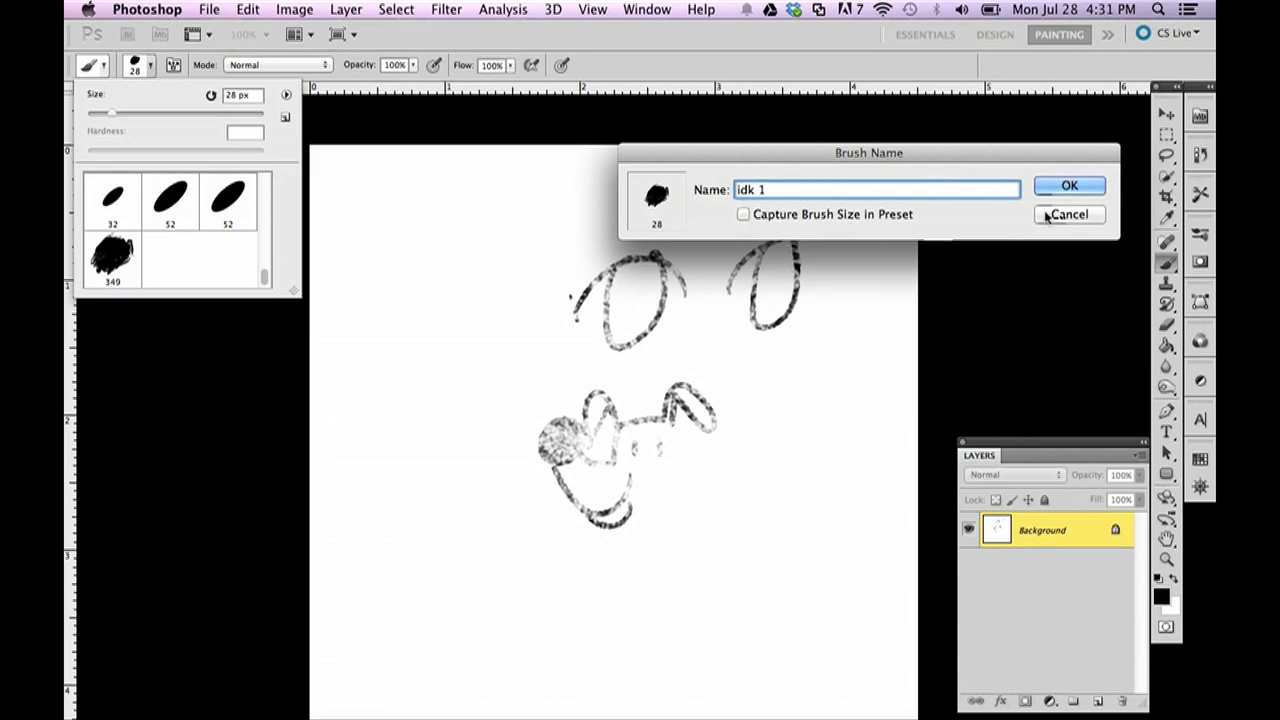
pyautogui.click(1069, 186)
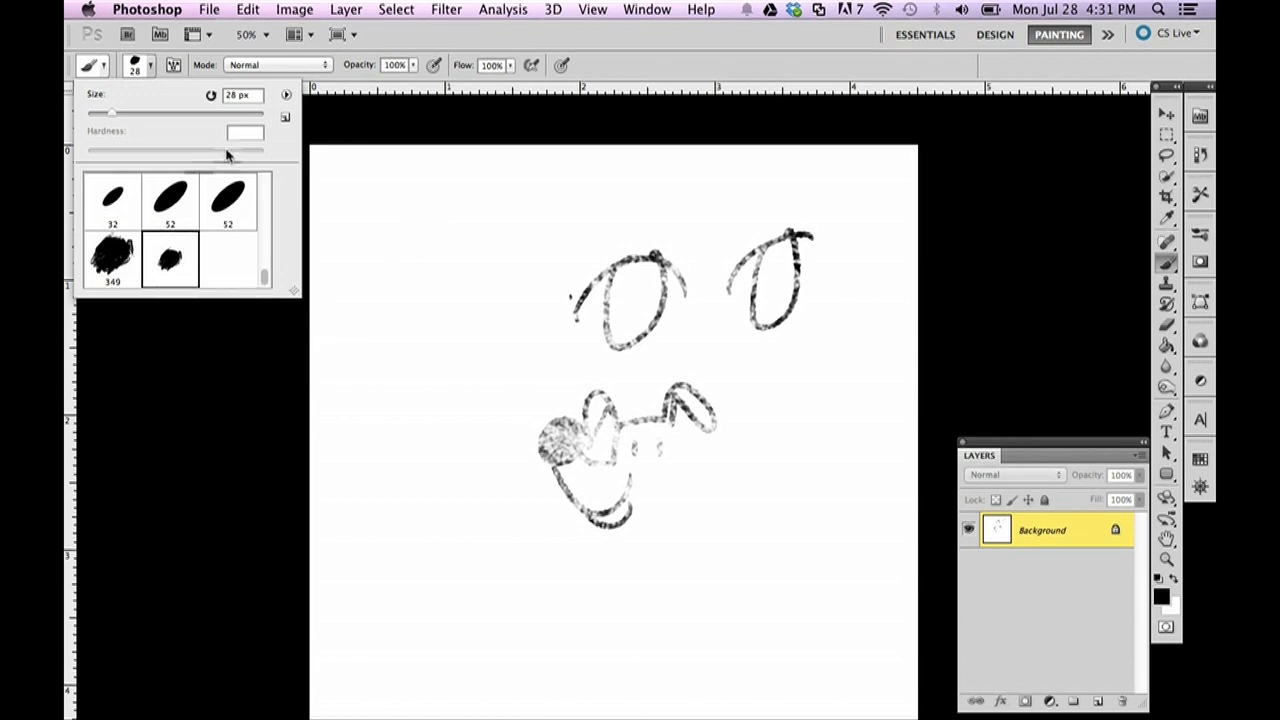
# Step: Paint a thick looping stroke across the eyes with the brush at 145 px, and reduce the brush size to 40 px
pyautogui.click(204, 116)
pyautogui.click(158, 114)
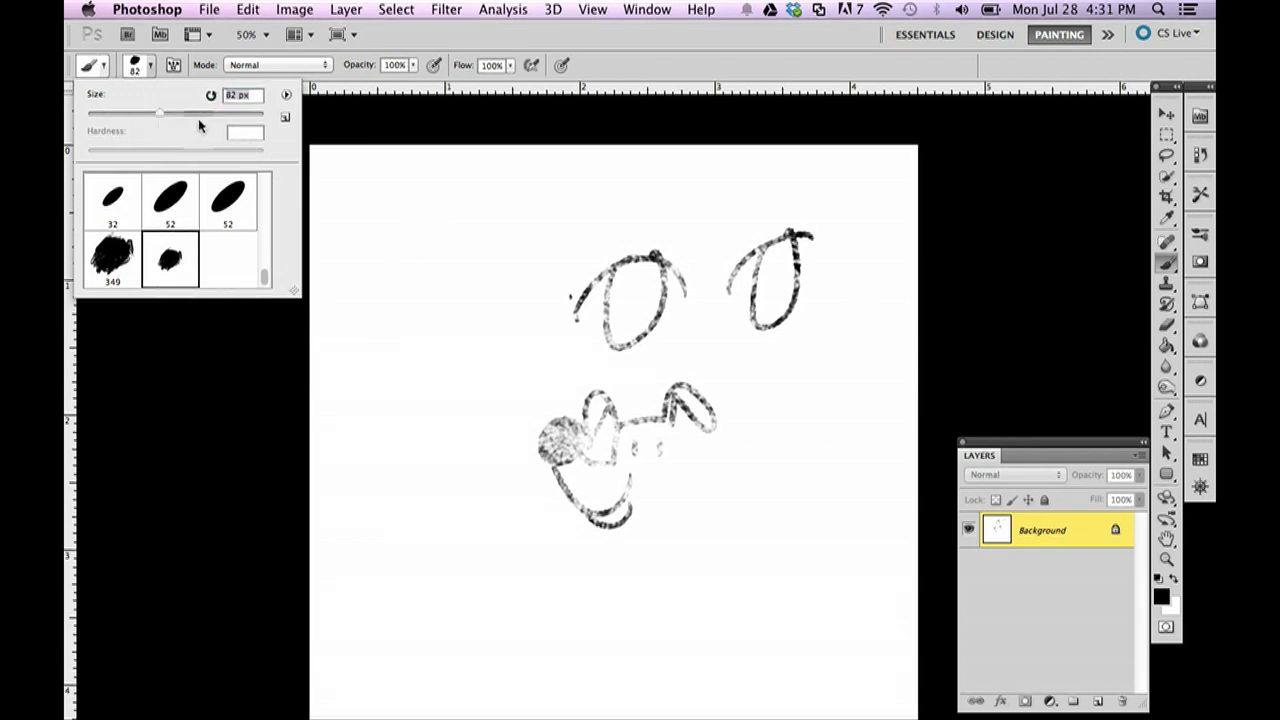
pyautogui.moveTo(408, 318)
pyautogui.mouseDown()
pyautogui.moveTo(597, 200)
pyautogui.moveTo(668, 298)
pyautogui.moveTo(723, 286)
pyautogui.moveTo(832, 318)
pyautogui.mouseUp()
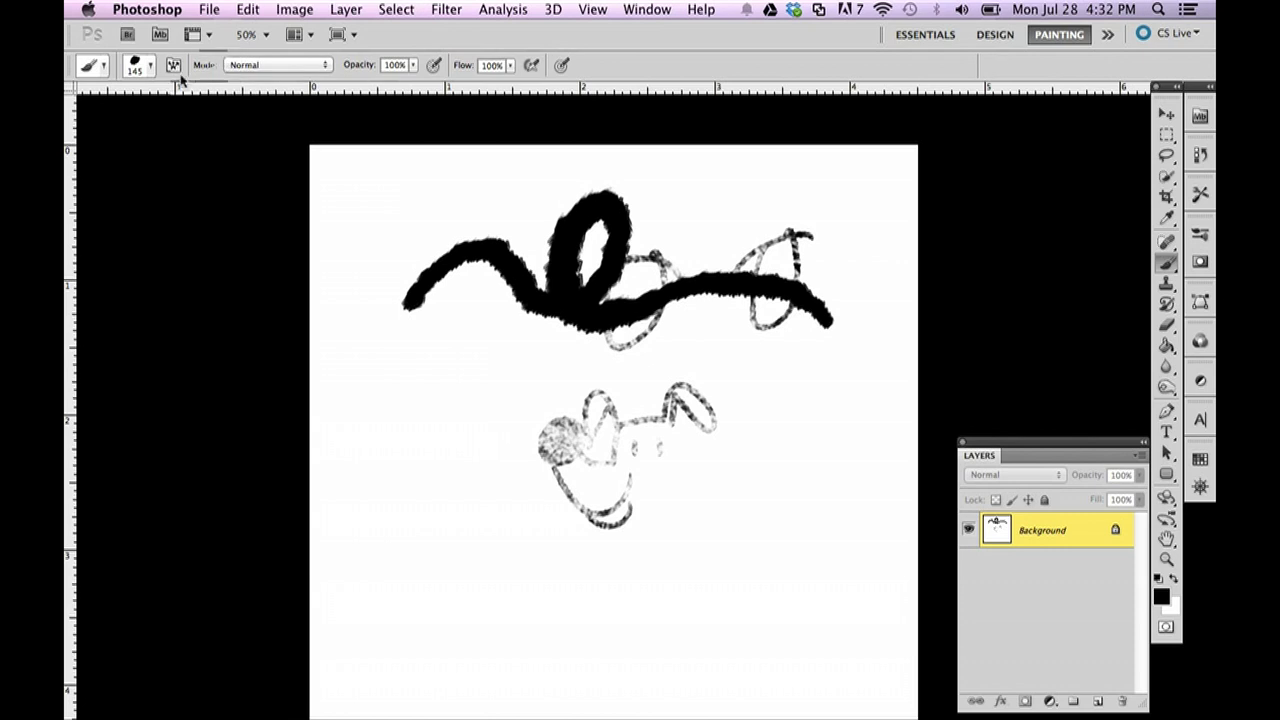
pyautogui.click(145, 66)
pyautogui.moveTo(196, 113); pyautogui.dragTo(132, 113)
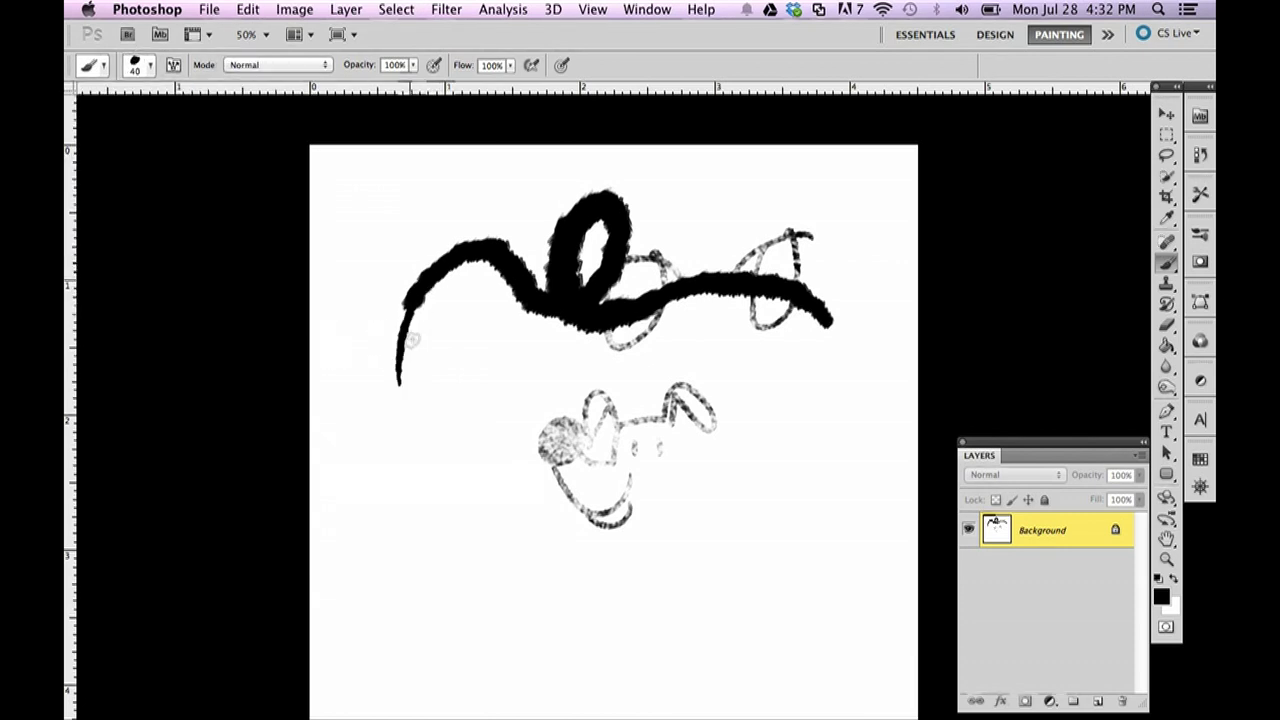